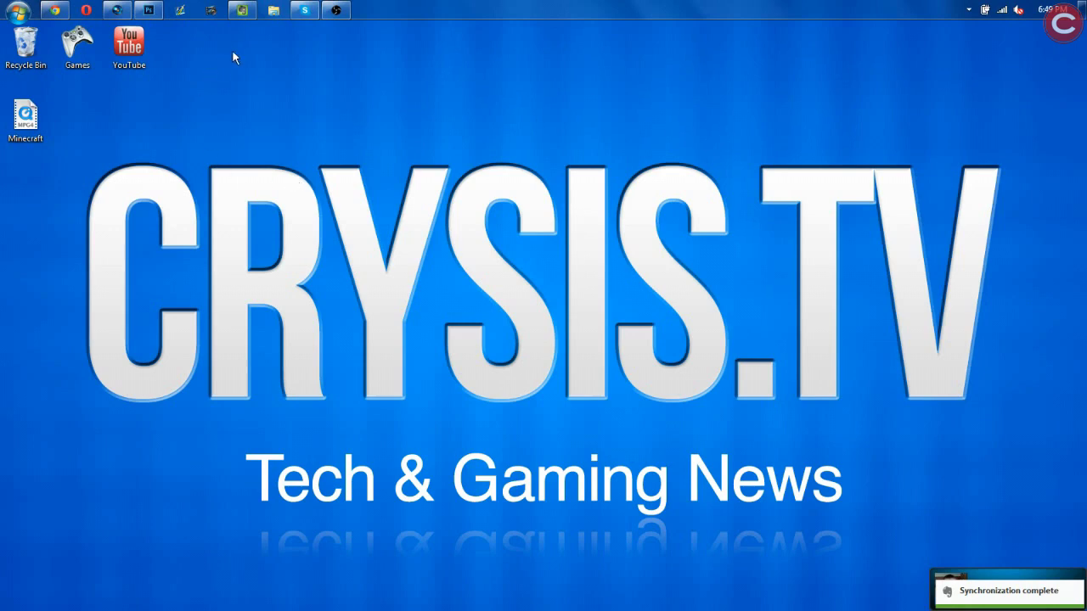
# Bring the Photoshop window to the front from the taskbar.
pyautogui.click(156, 7)
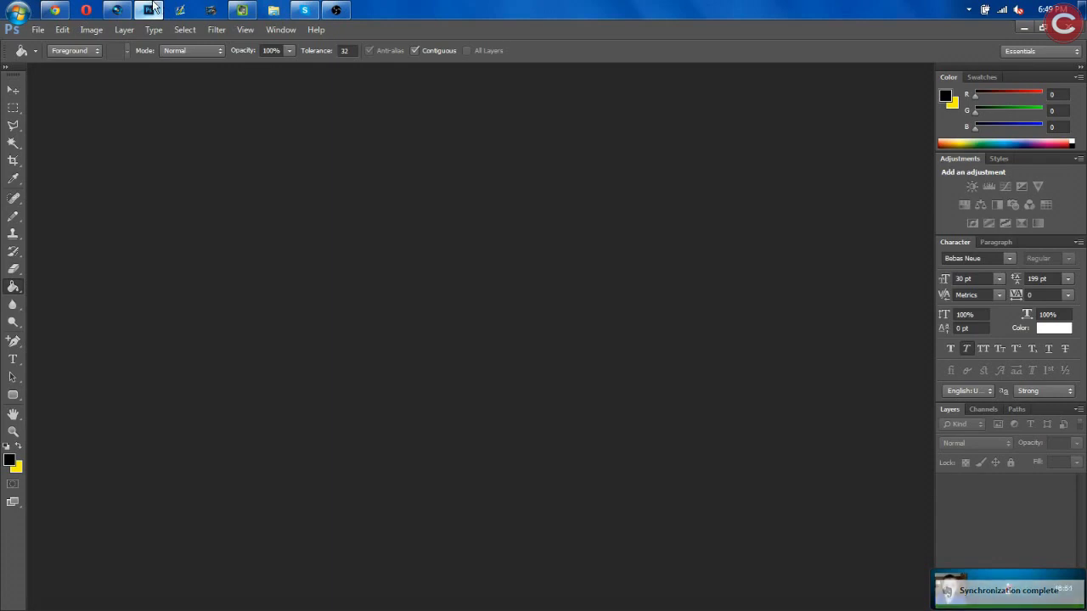
# Create a new Film & Video document sized HDV/HDTV 720p (1280×720).
pyautogui.click(37, 30)
pyautogui.click(47, 39)
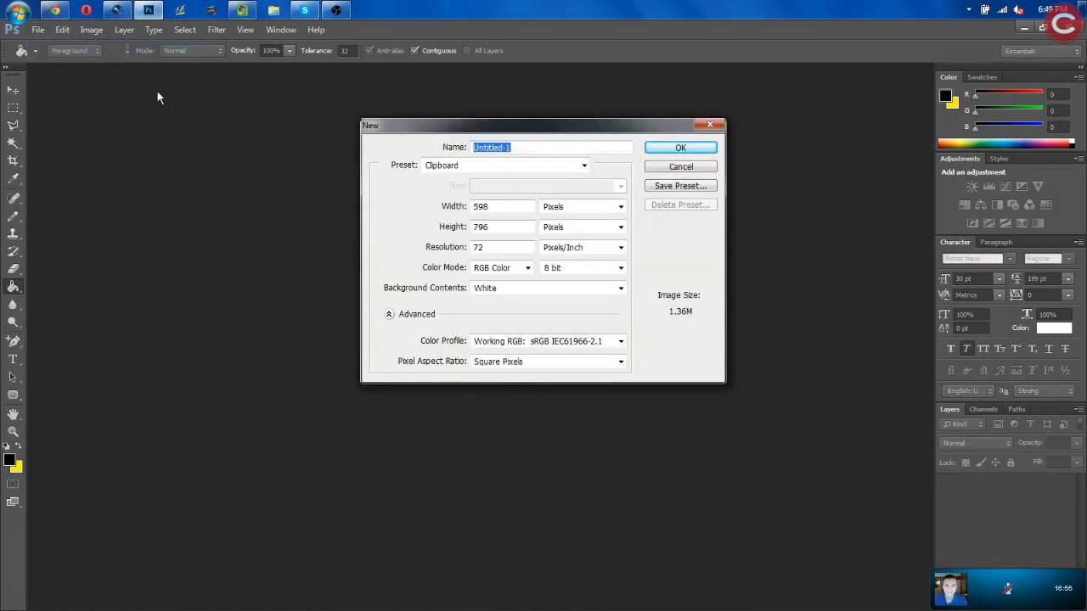
pyautogui.click(540, 166)
pyautogui.click(490, 302)
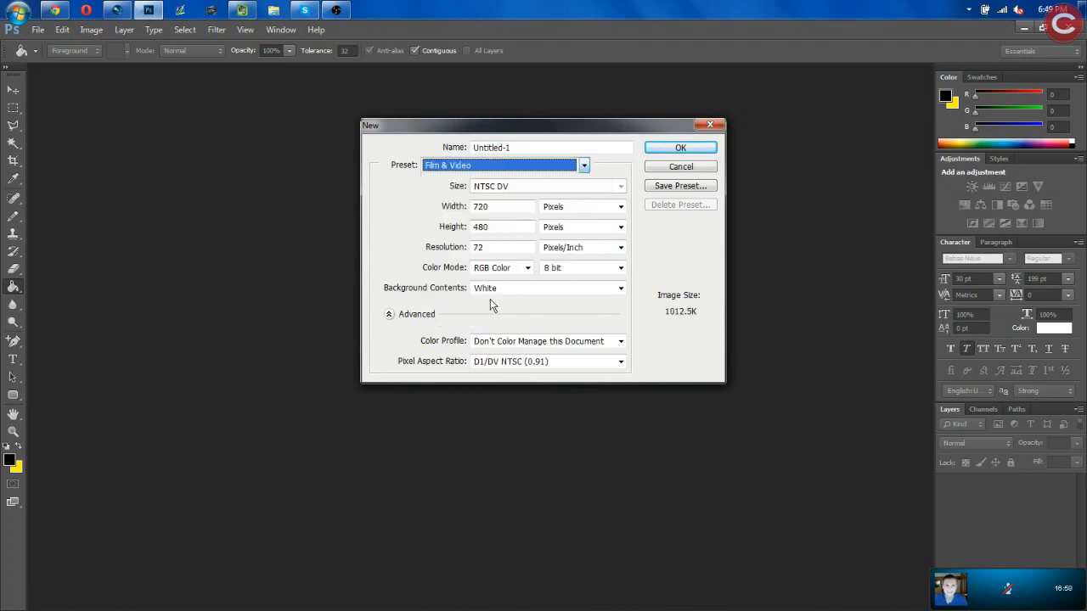
pyautogui.click(489, 187)
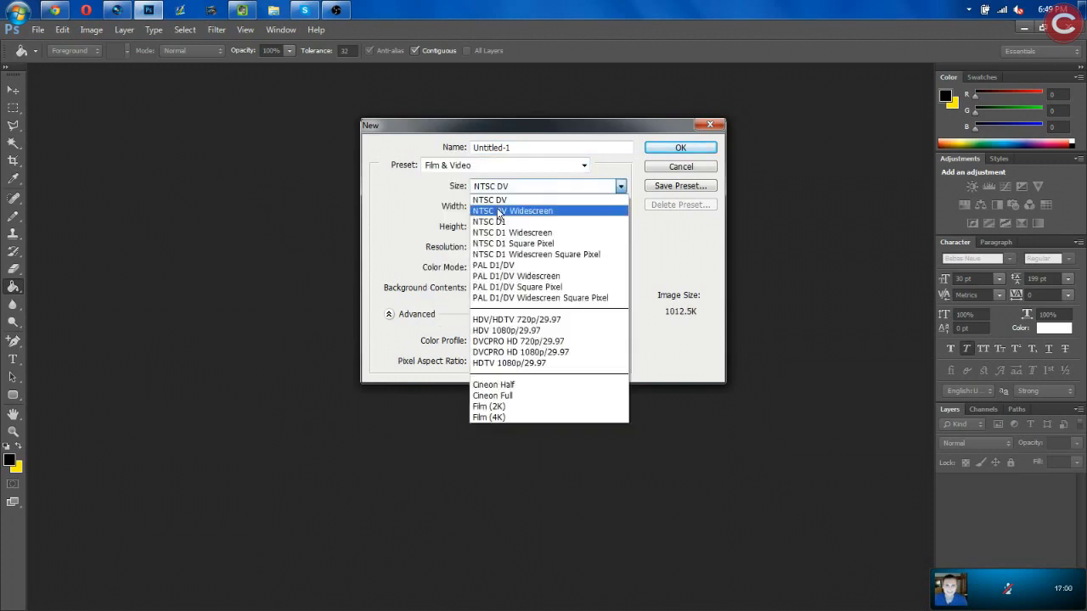
pyautogui.click(517, 320)
pyautogui.click(680, 148)
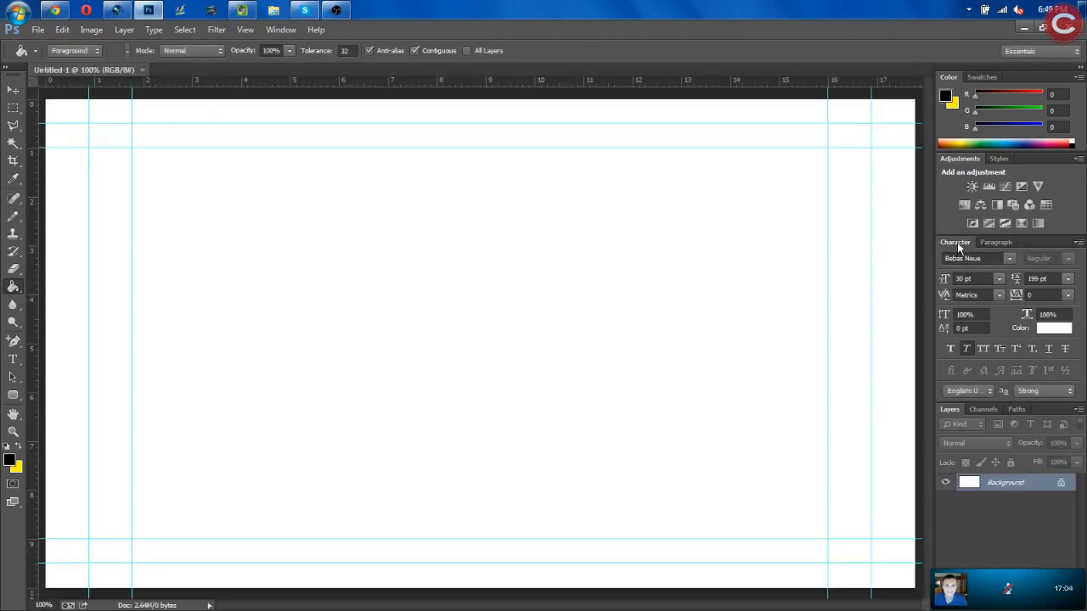
# Add a text box near the canvas top centre, type the title in capitals, and pick black.
pyautogui.click(12, 359)
pyautogui.moveTo(247, 165); pyautogui.dragTo(550, 290)
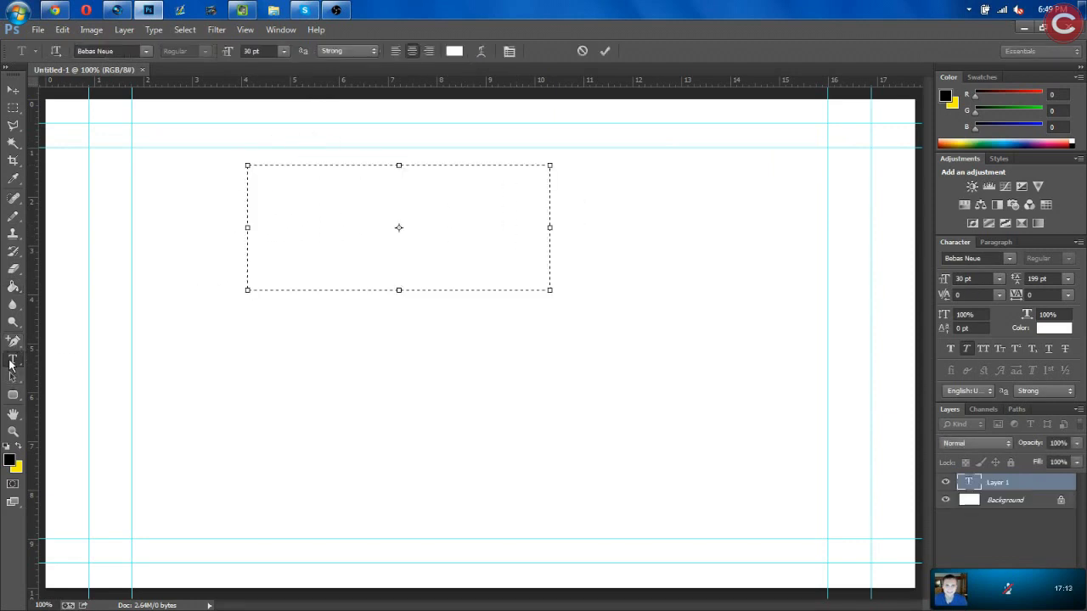
pyautogui.press('capslock')
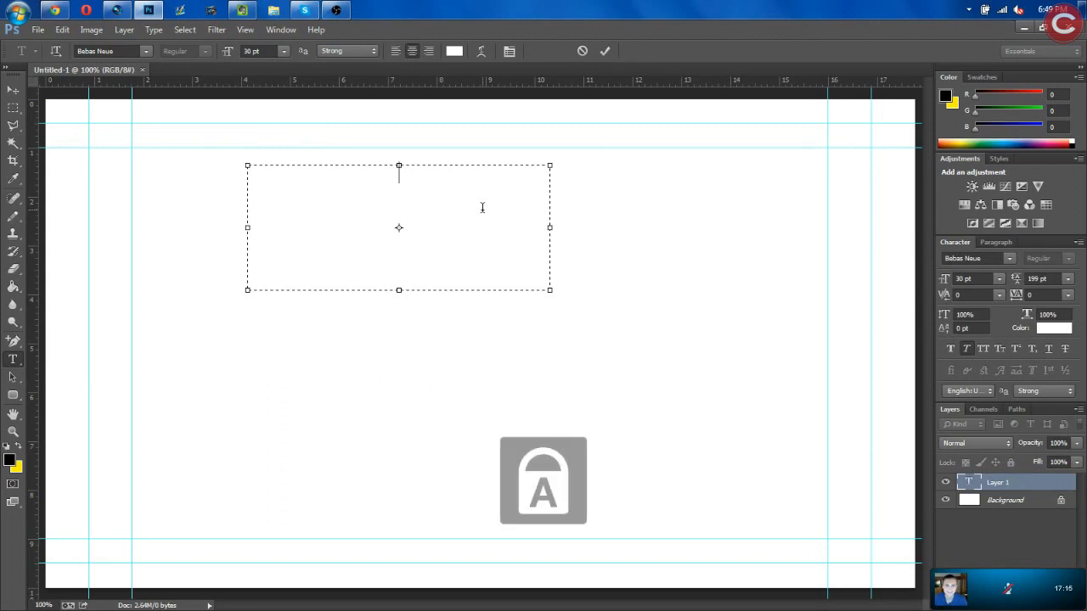
pyautogui.write('THE')
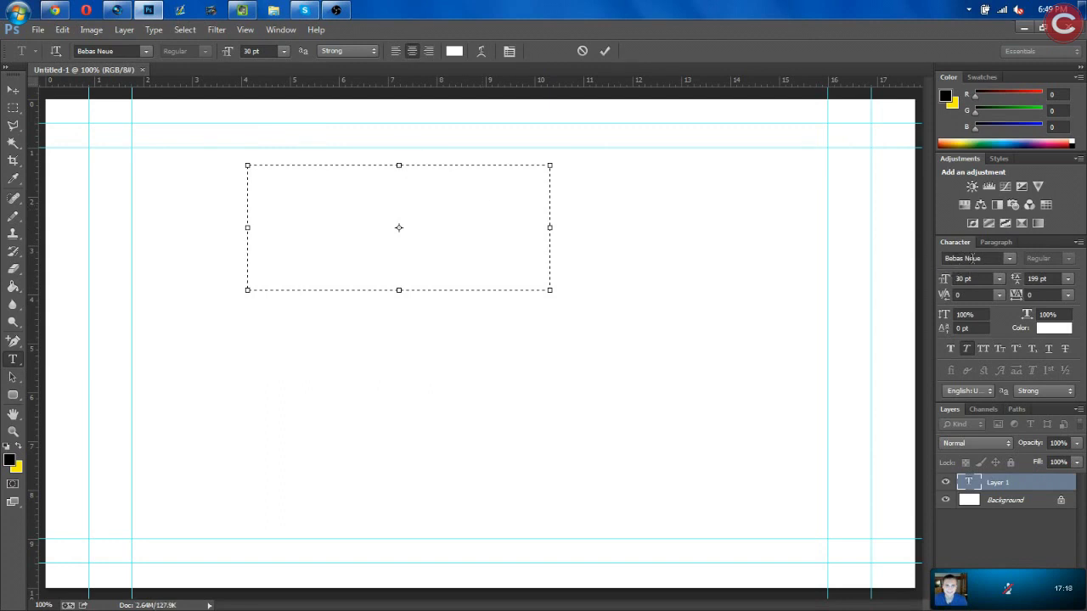
pyautogui.click(1038, 329)
pyautogui.click(907, 440)
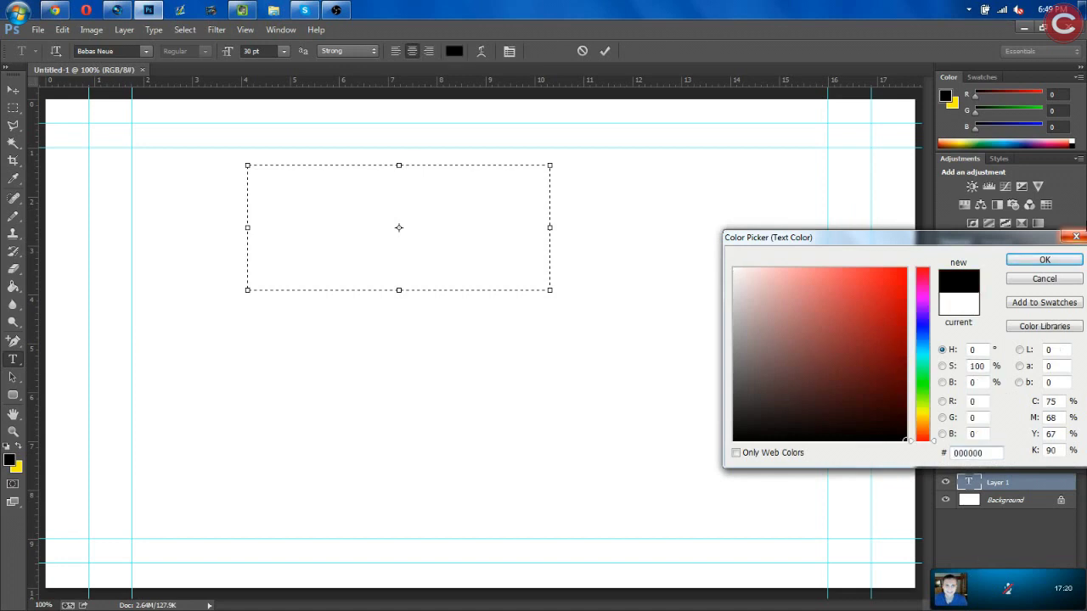
pyautogui.click(1044, 260)
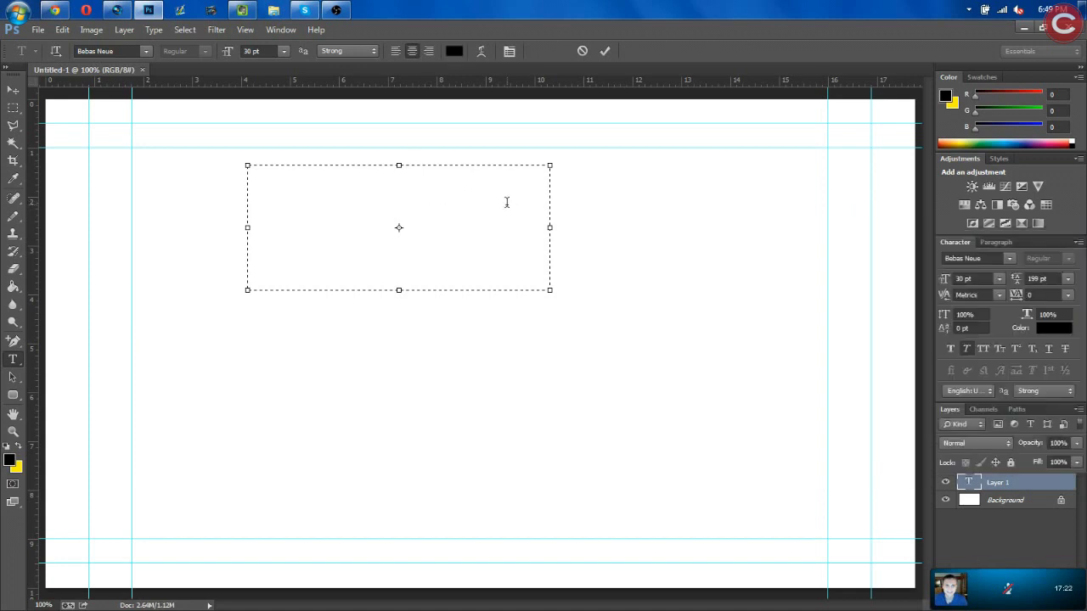
# Apply black to all of the CRYSIS text.
pyautogui.hotkey('ctrl', 'a')
pyautogui.click(1053, 329)
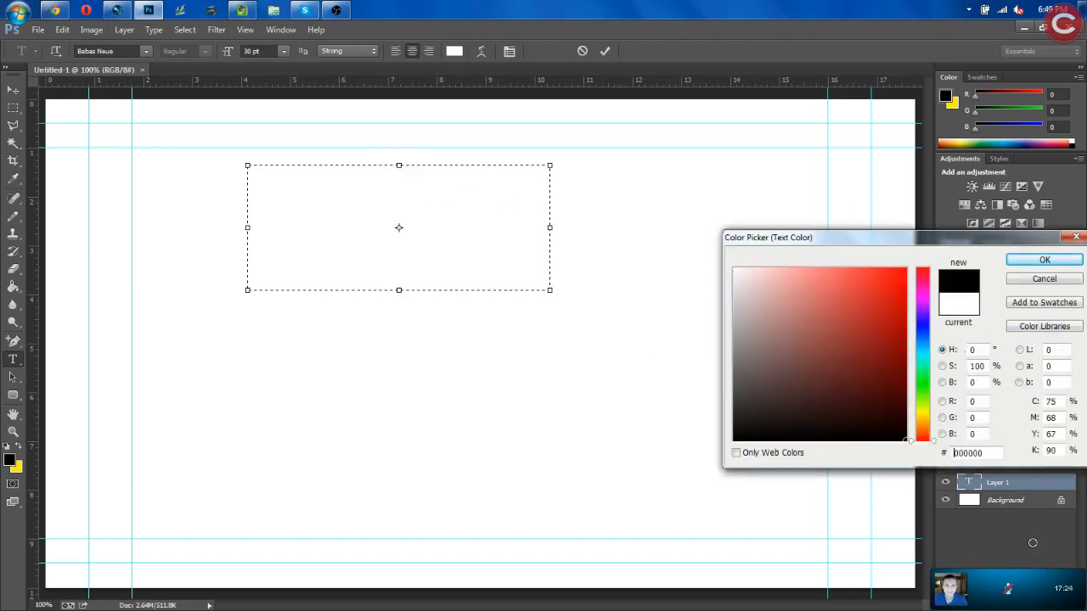
pyautogui.click(1045, 260)
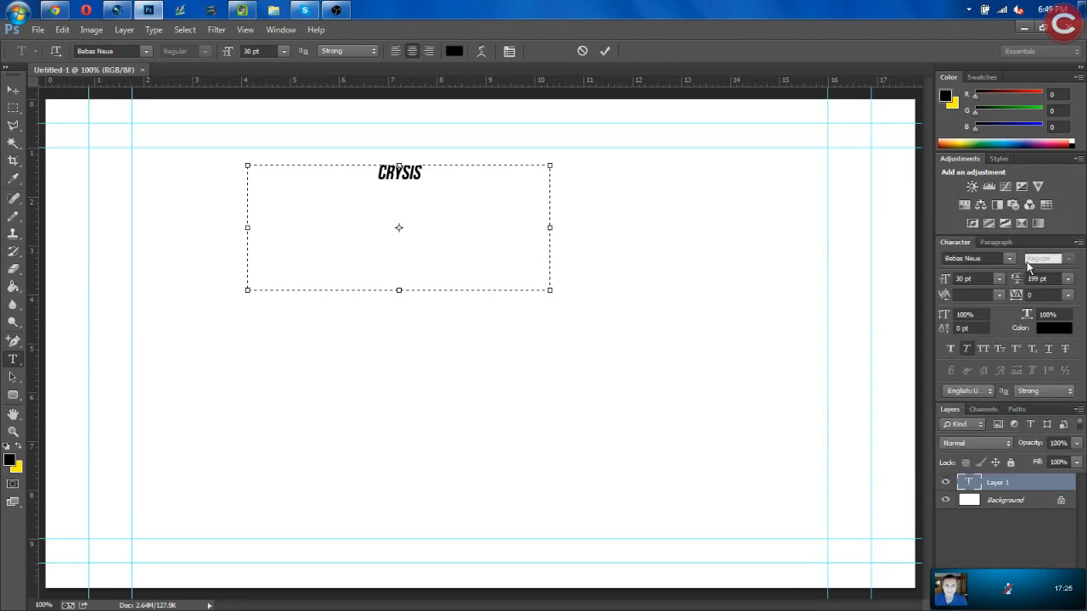
pyautogui.click(441, 190)
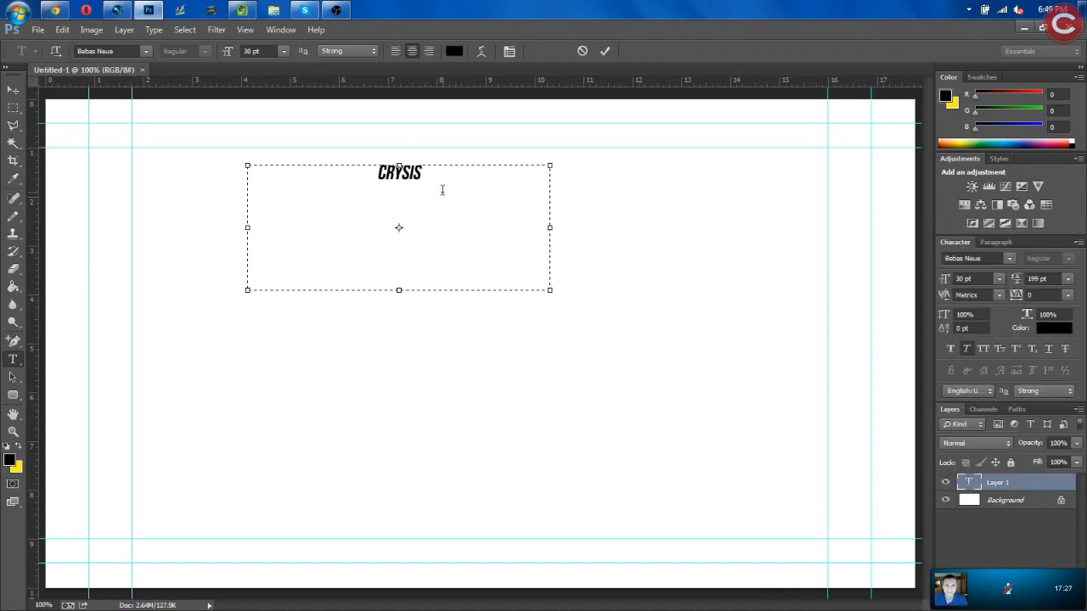
# Make the CRYSIS text italic with Faux Italic.
pyautogui.click(966, 350)
pyautogui.hotkey('ctrl', 'a')
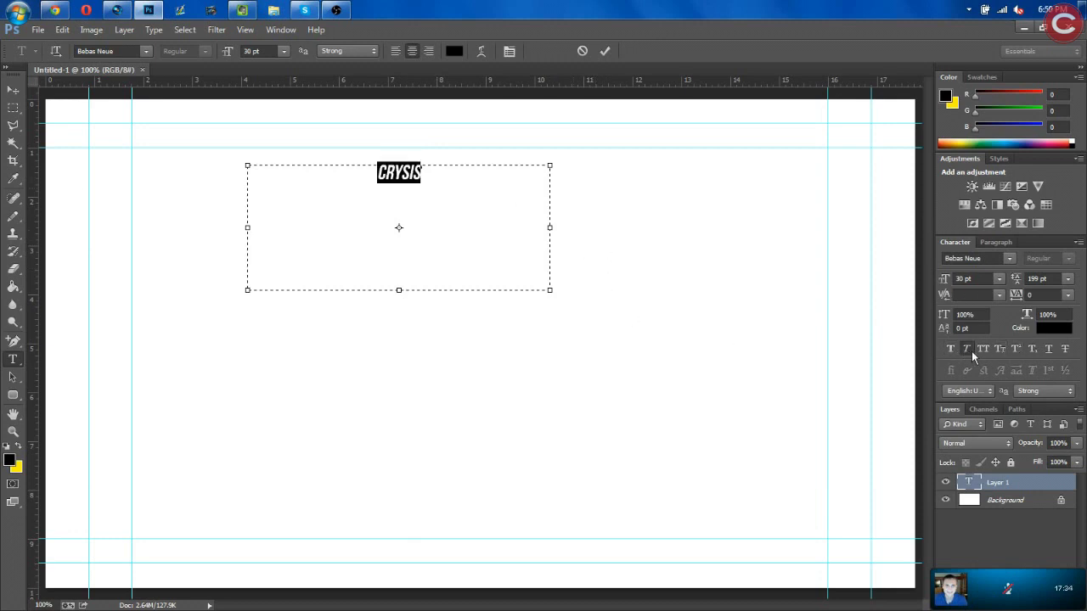
pyautogui.click(971, 351)
pyautogui.click(968, 351)
pyautogui.click(968, 351)
# Move the CRYSIS text into the canvas's top-right corner with Free Transform.
pyautogui.click(12, 90)
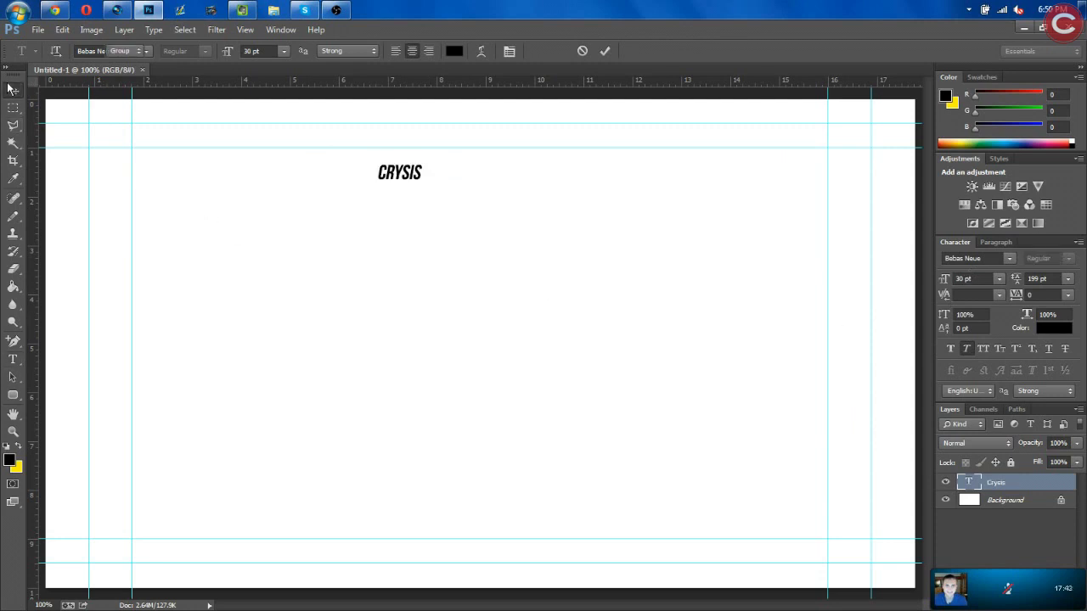
pyautogui.hotkey('ctrl', 't')
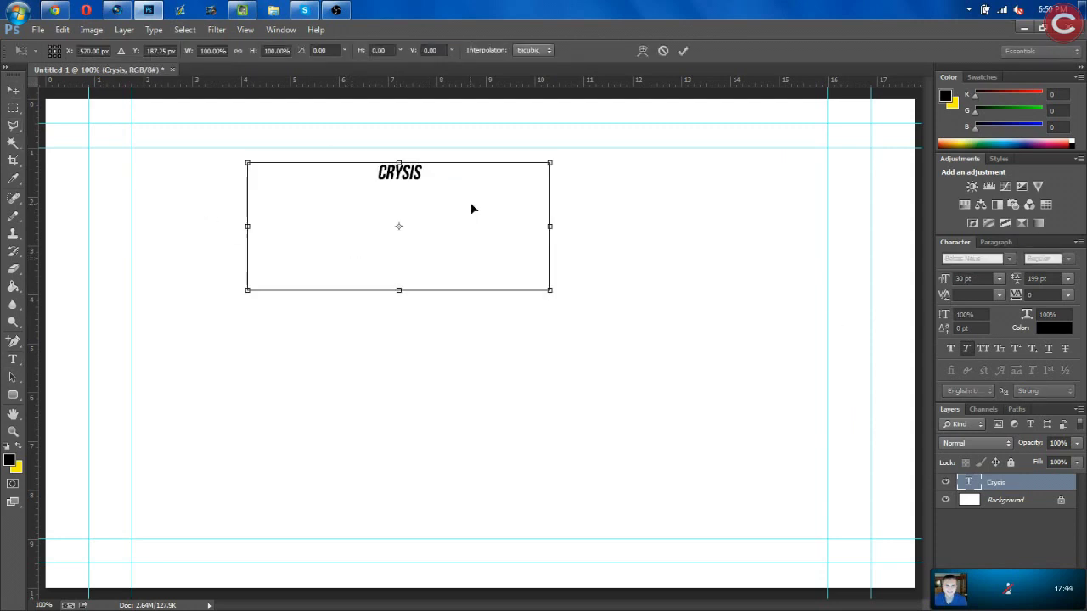
pyautogui.moveTo(436, 192); pyautogui.dragTo(917, 127)
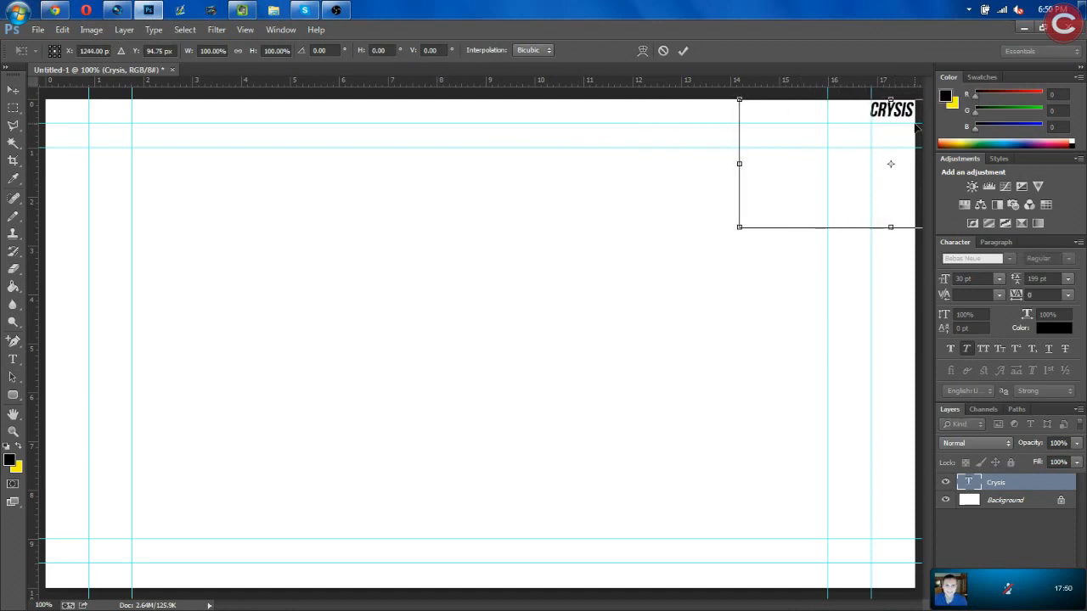
pyautogui.moveTo(916, 126); pyautogui.dragTo(917, 126)
pyautogui.press('Return')
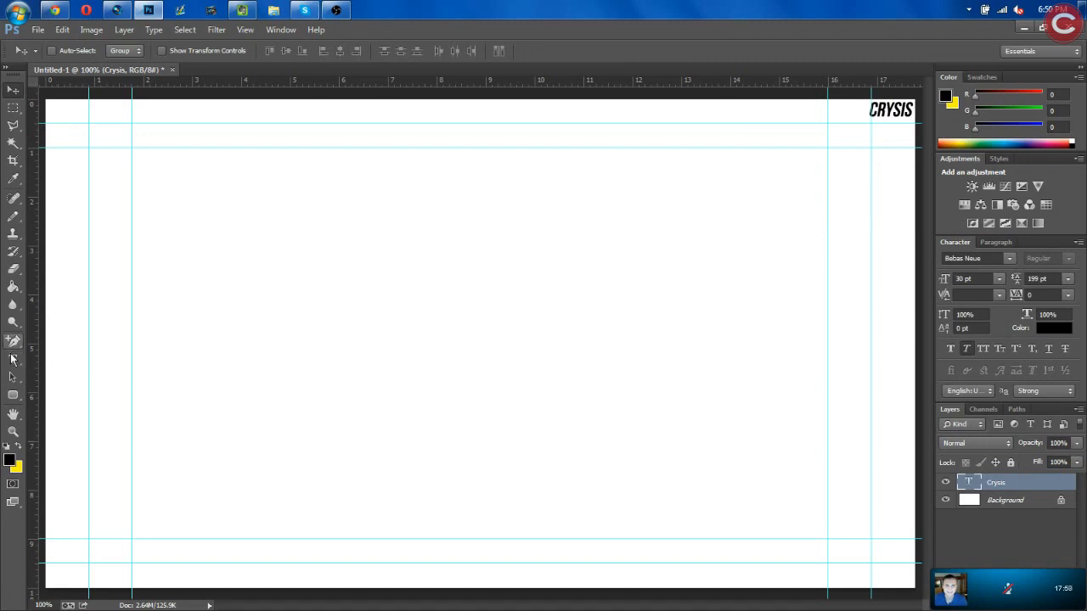
pyautogui.click(13, 359)
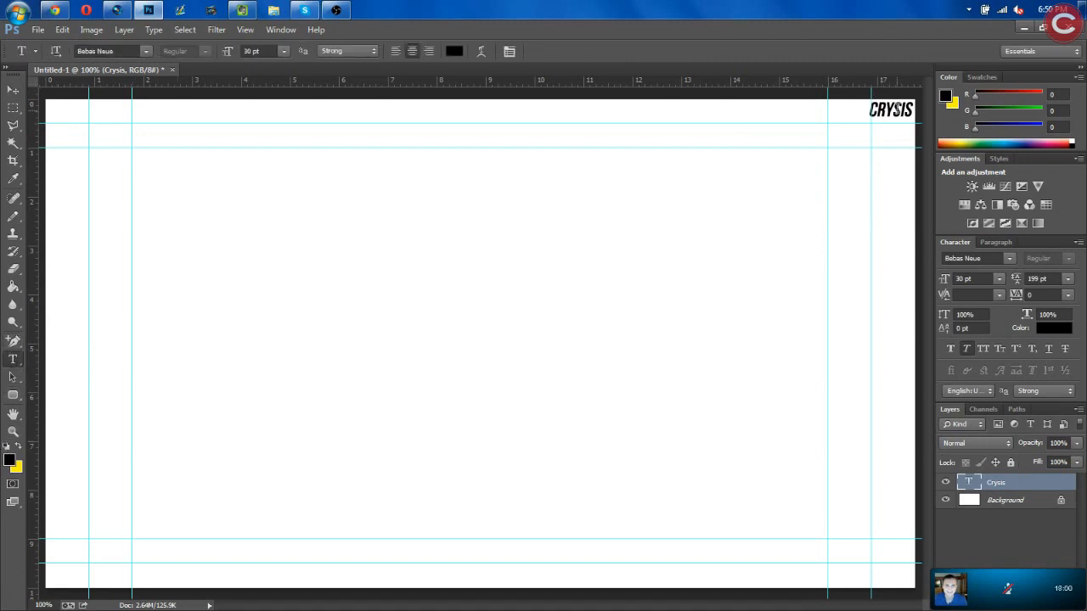
# Recolour the CRYSIS text white and commit the edit.
pyautogui.click(892, 108)
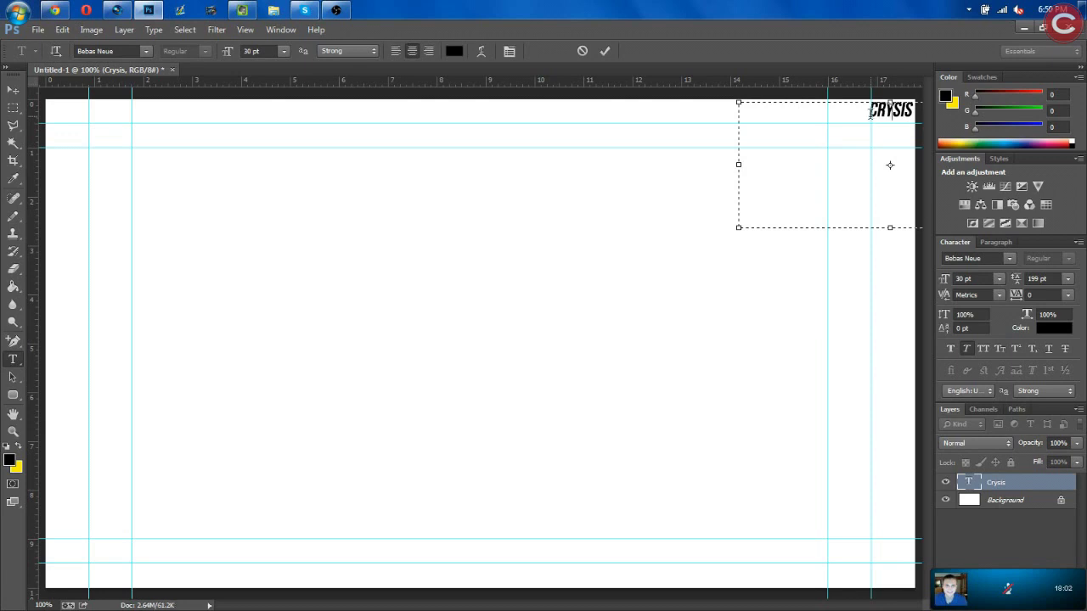
pyautogui.moveTo(869, 111); pyautogui.dragTo(914, 111)
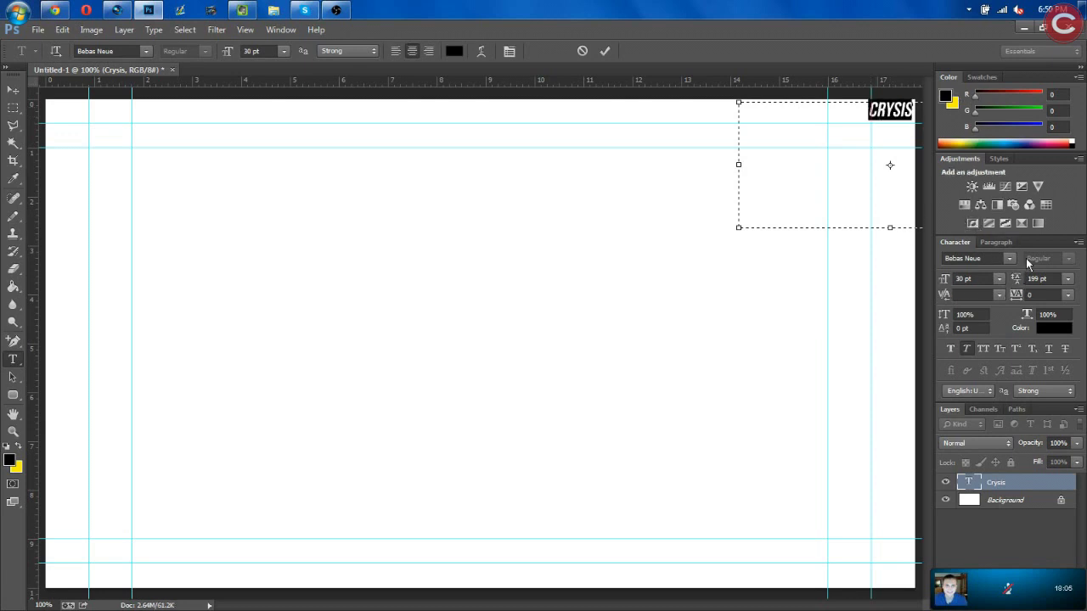
pyautogui.click(1054, 332)
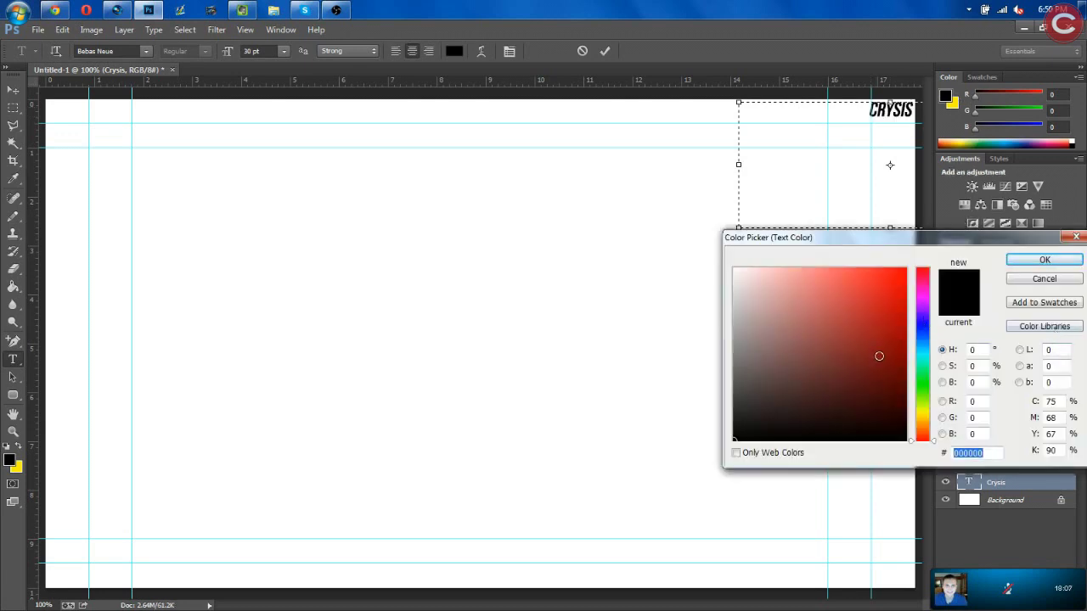
pyautogui.moveTo(878, 356)
pyautogui.mouseDown()
pyautogui.moveTo(748, 248)
pyautogui.moveTo(732, 267)
pyautogui.mouseUp()
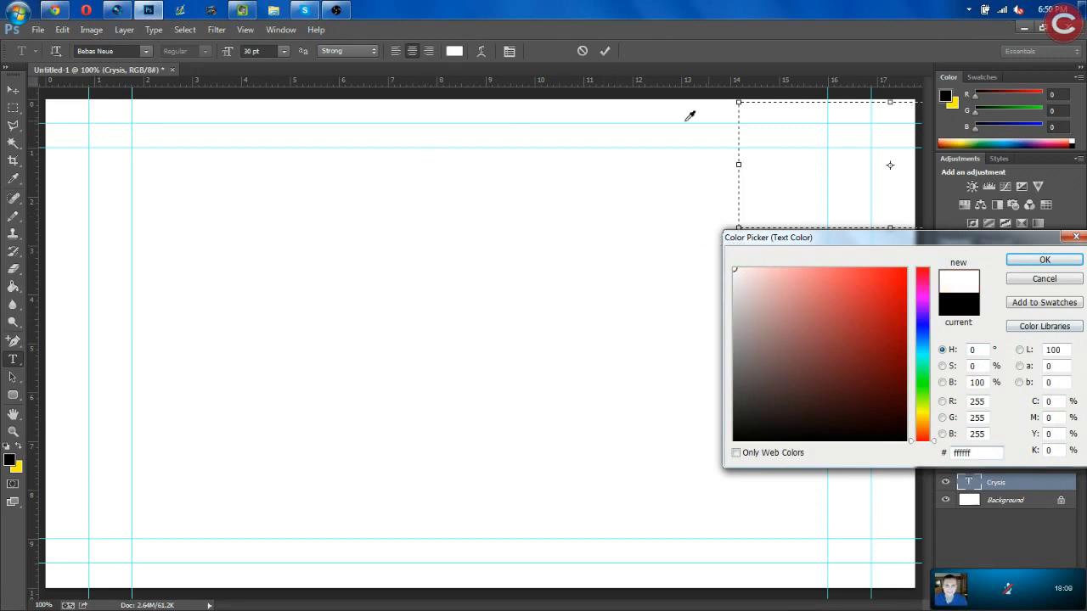
pyautogui.click(1030, 260)
pyautogui.hotkey('ctrl', 'Return')
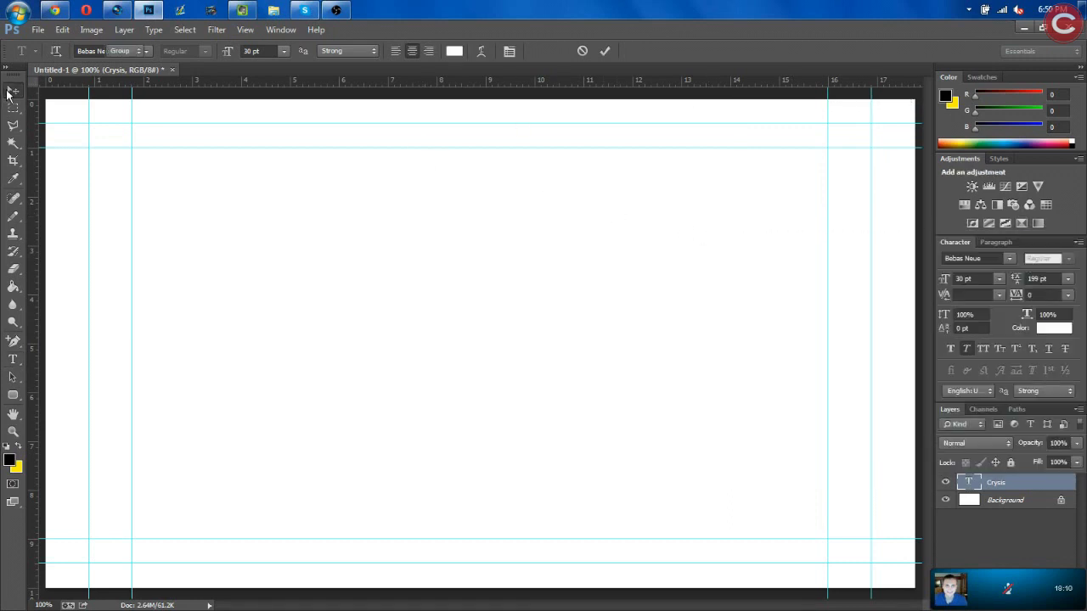
# Fill the Background layer solid black with the Paint Bucket.
pyautogui.press('v')
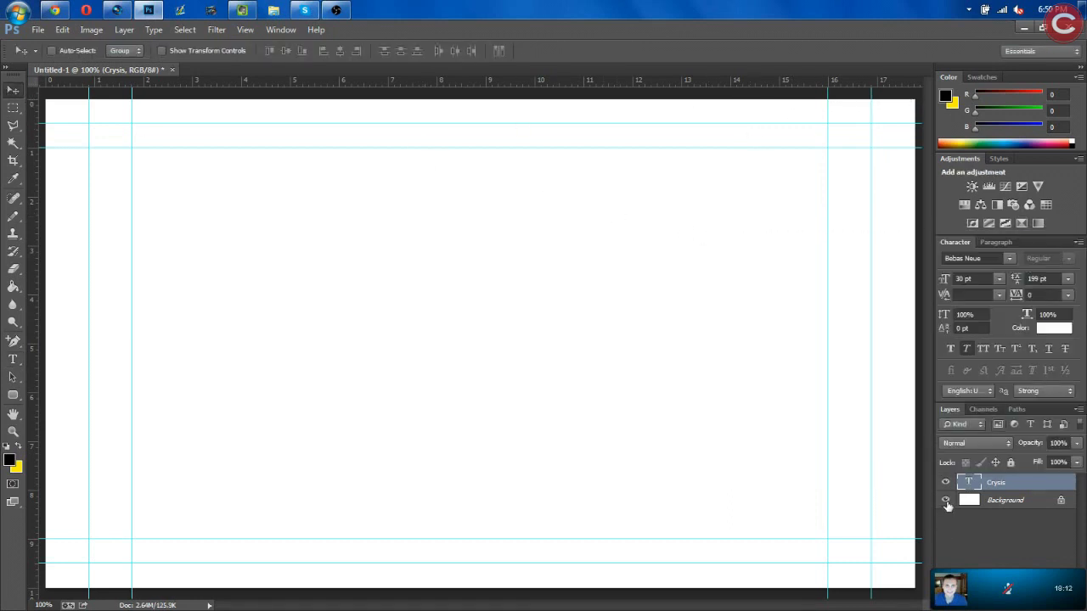
pyautogui.click(987, 501)
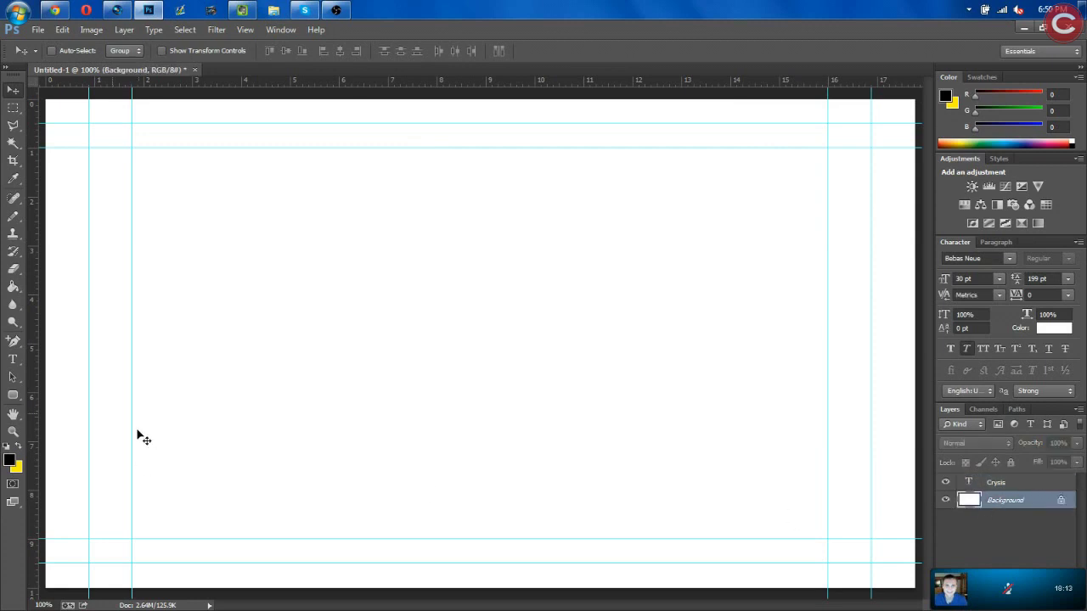
pyautogui.click(12, 287)
pyautogui.click(252, 258)
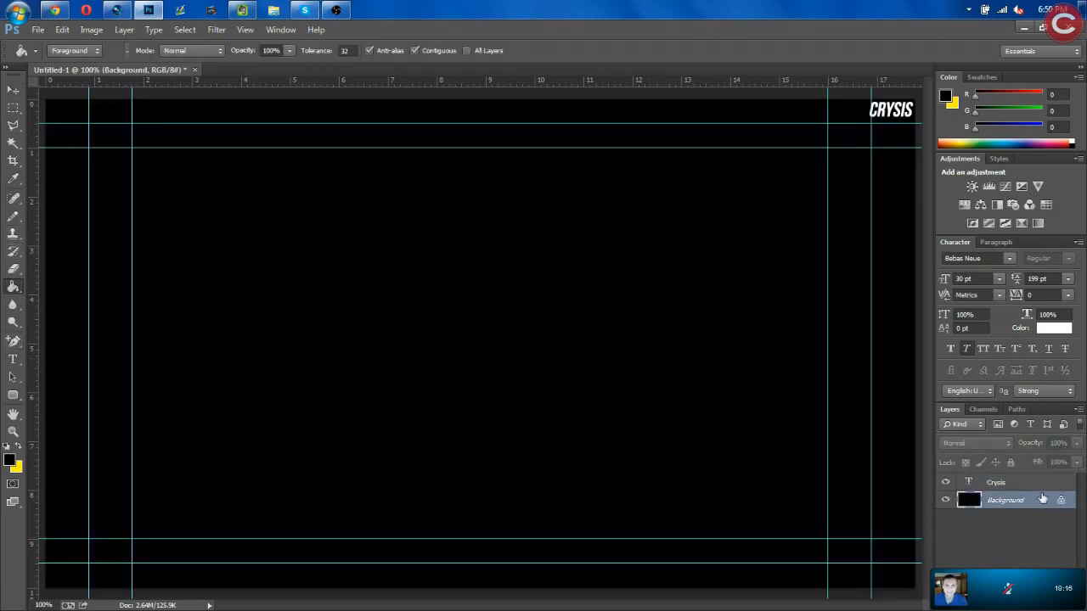
pyautogui.click(1041, 483)
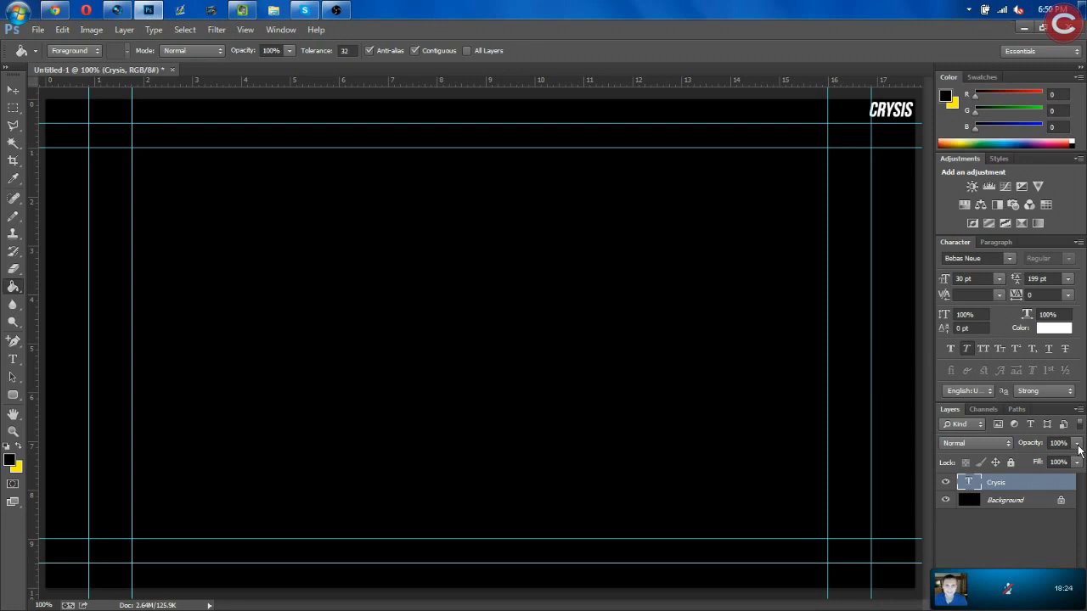
# Set the Crysis text layer to about 70% opacity and hide the black Background layer.
pyautogui.click(1076, 444)
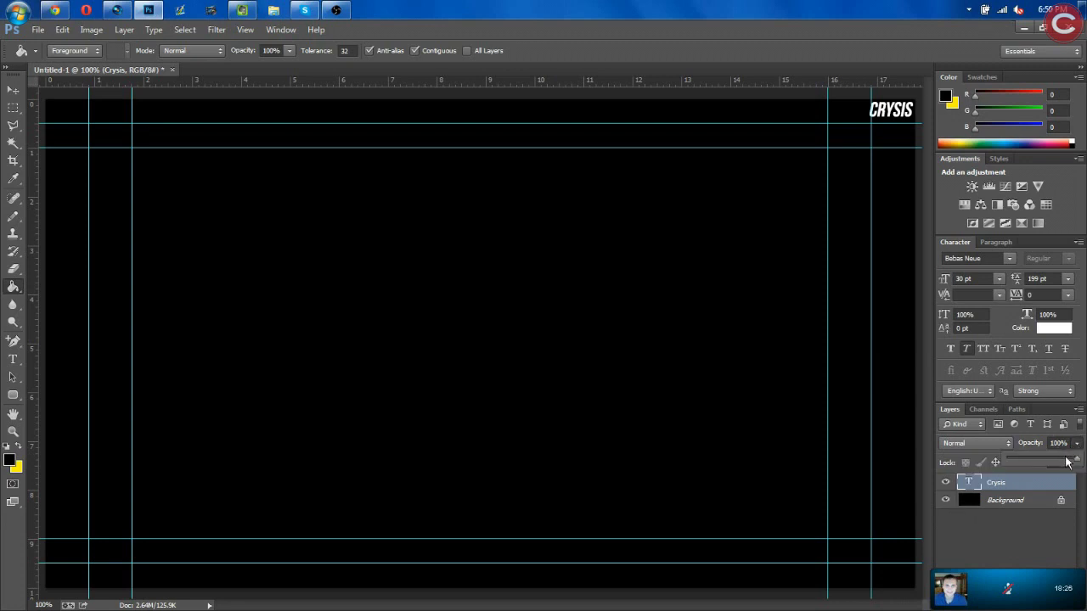
pyautogui.moveTo(1068, 461); pyautogui.dragTo(1050, 462)
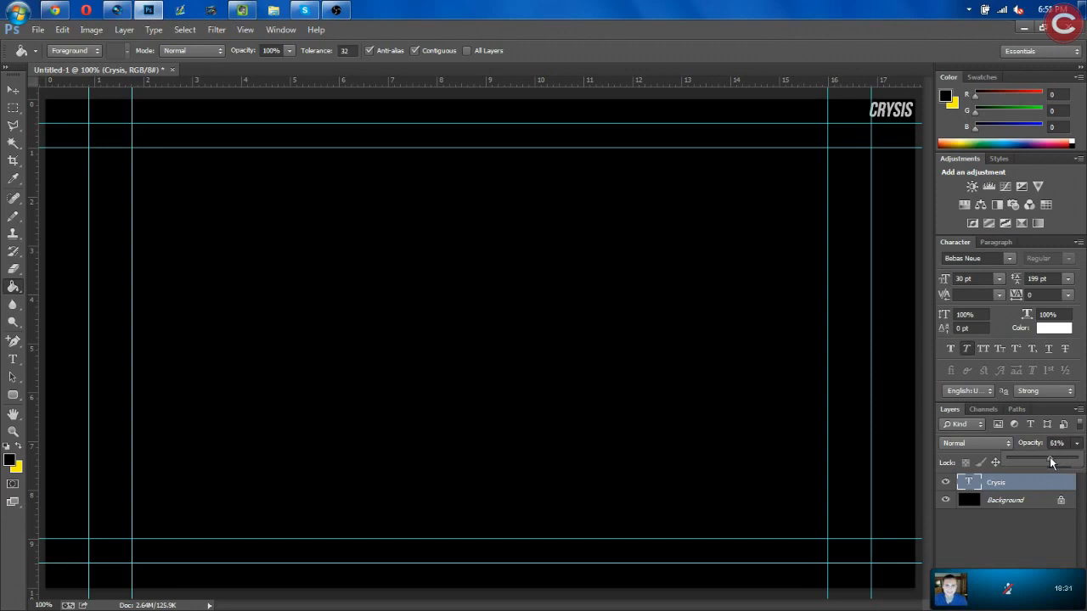
pyautogui.moveTo(1052, 461); pyautogui.dragTo(1057, 462)
pyautogui.click(1055, 445)
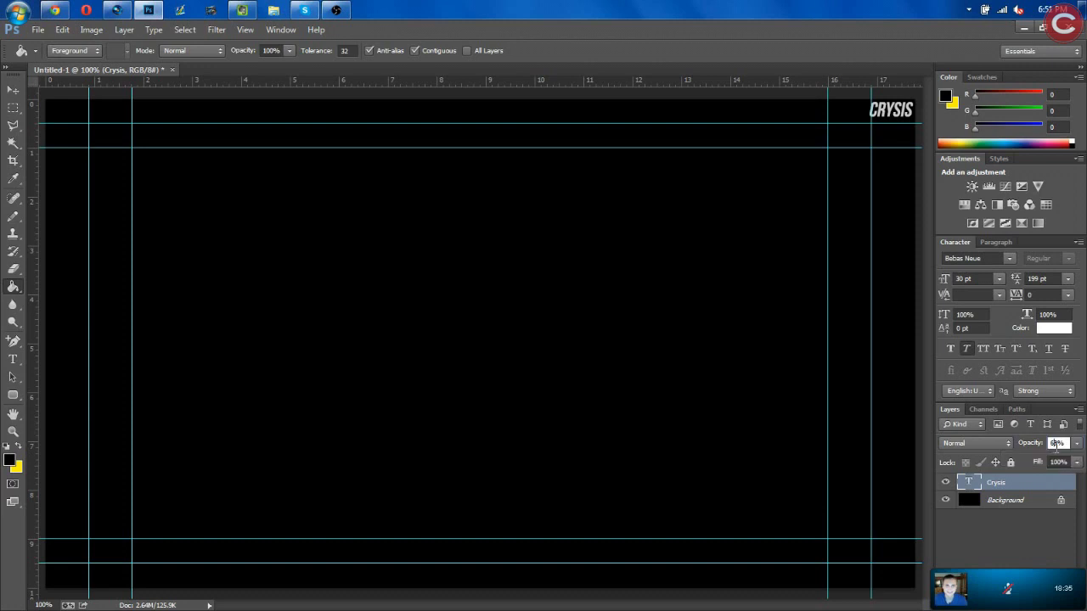
pyautogui.click(1044, 518)
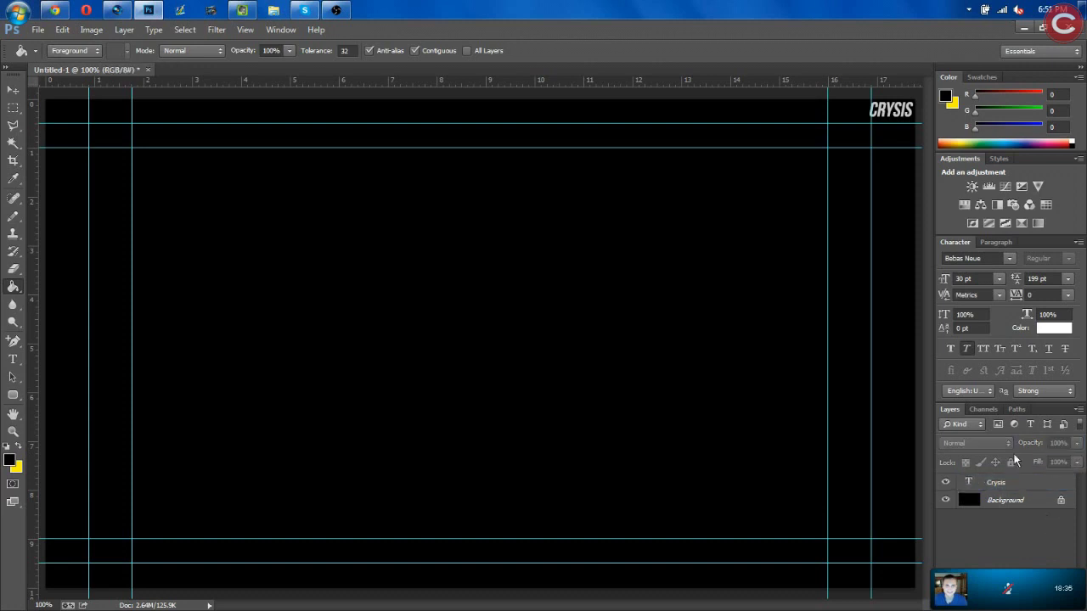
pyautogui.click(1039, 489)
pyautogui.write('70')
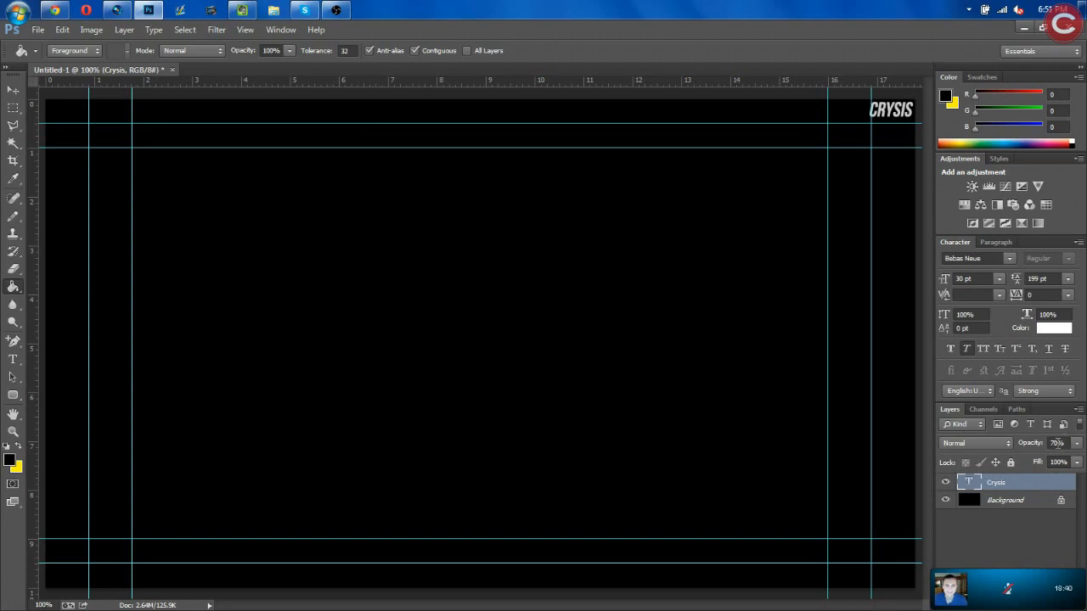
pyautogui.click(1057, 443)
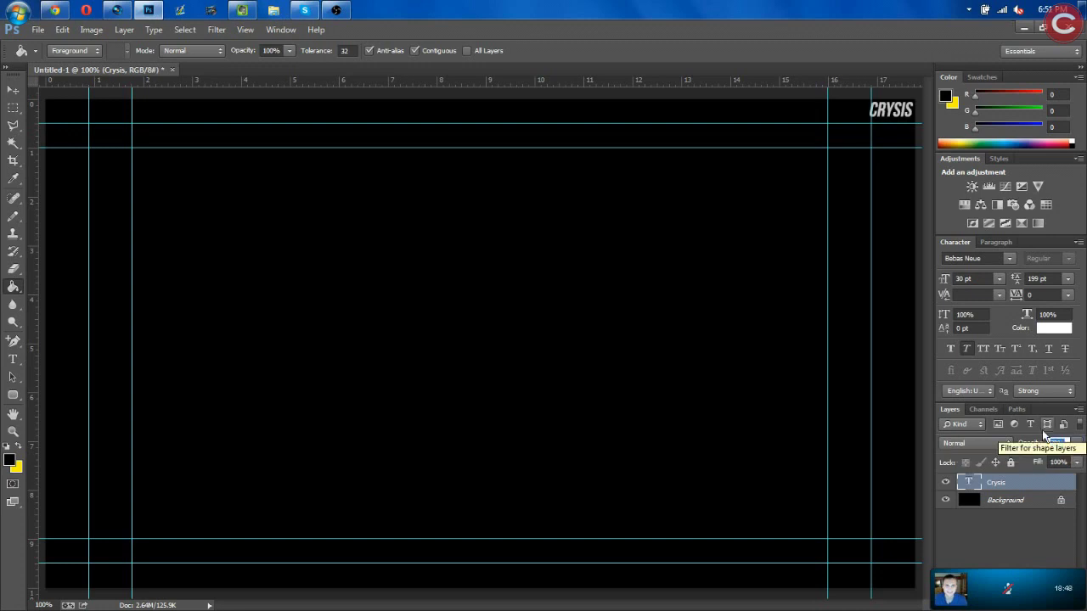
pyautogui.click(1042, 514)
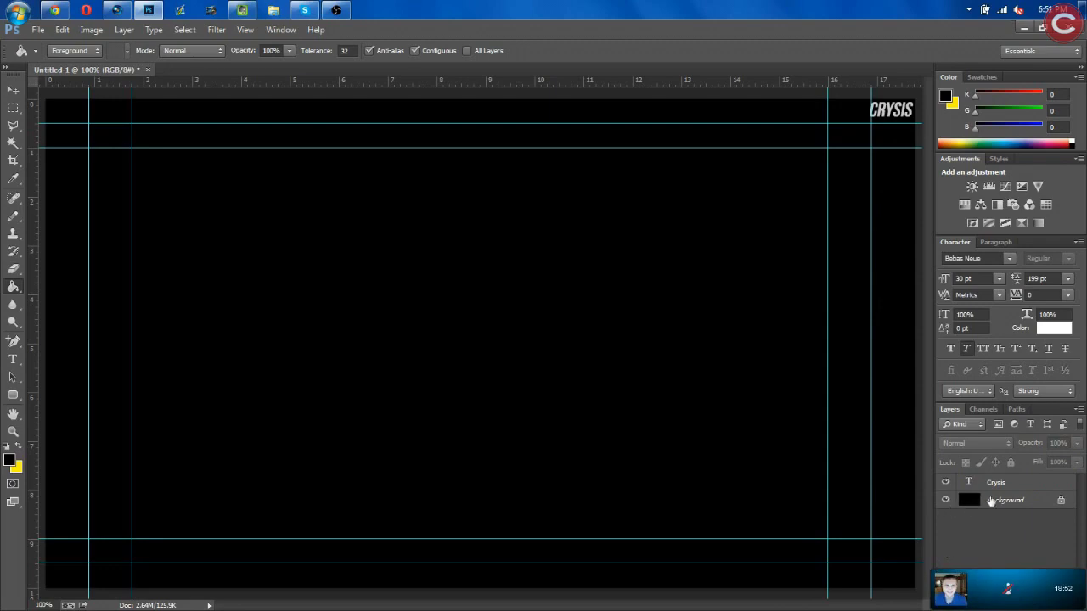
pyautogui.click(945, 501)
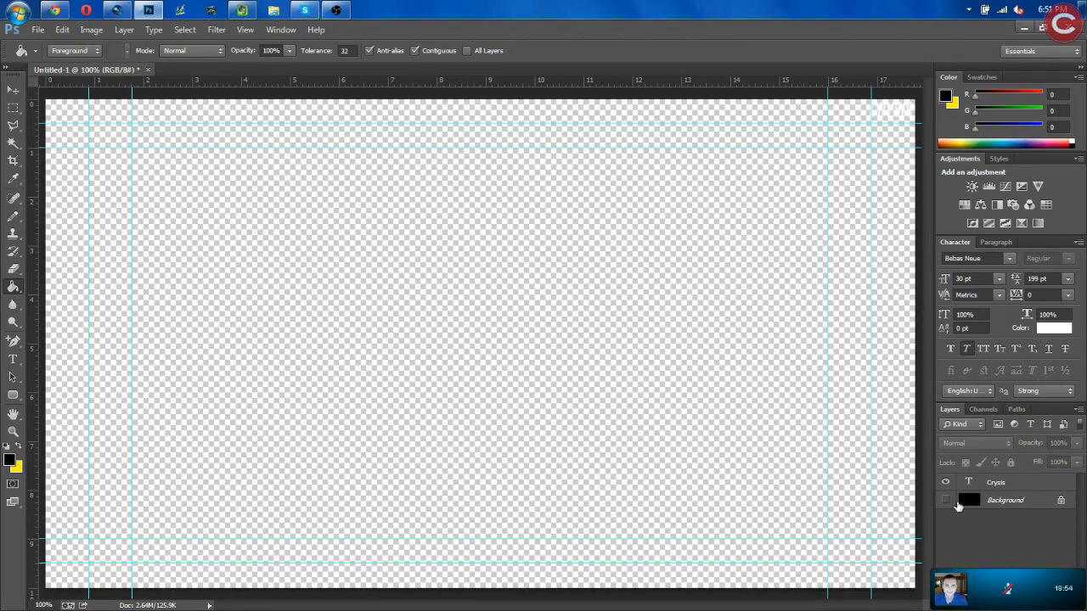
# Save the document to the Desktop as a PSD named Watermark.
pyautogui.click(38, 29)
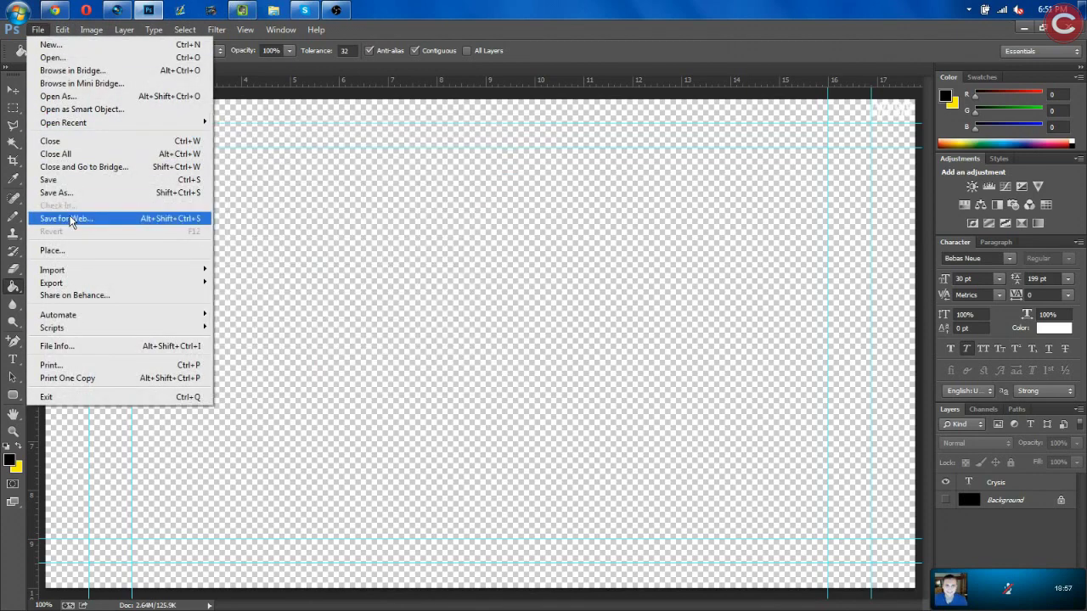
pyautogui.click(68, 193)
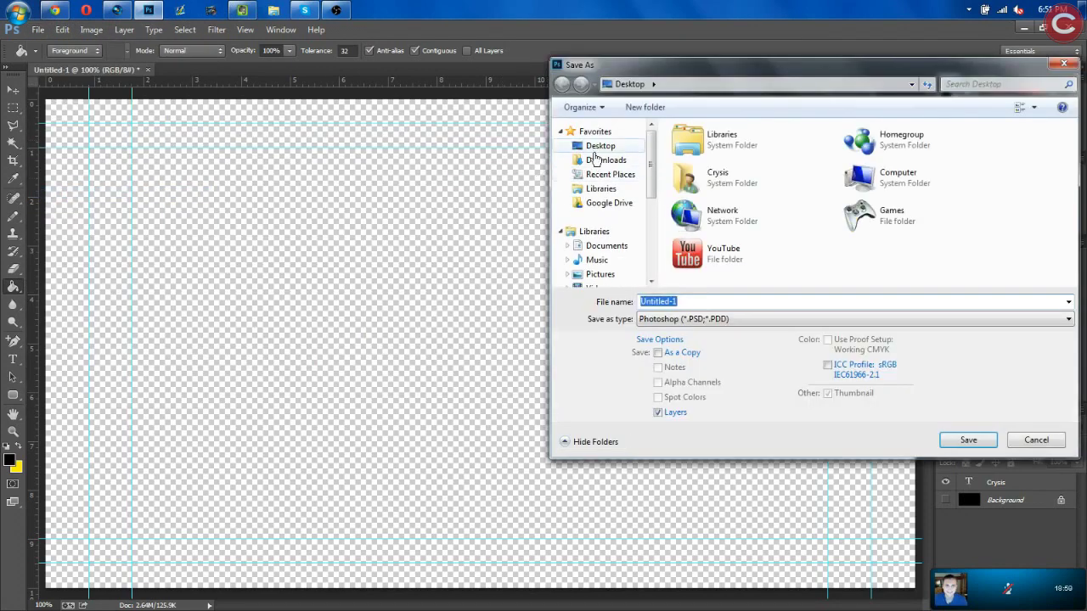
pyautogui.click(599, 145)
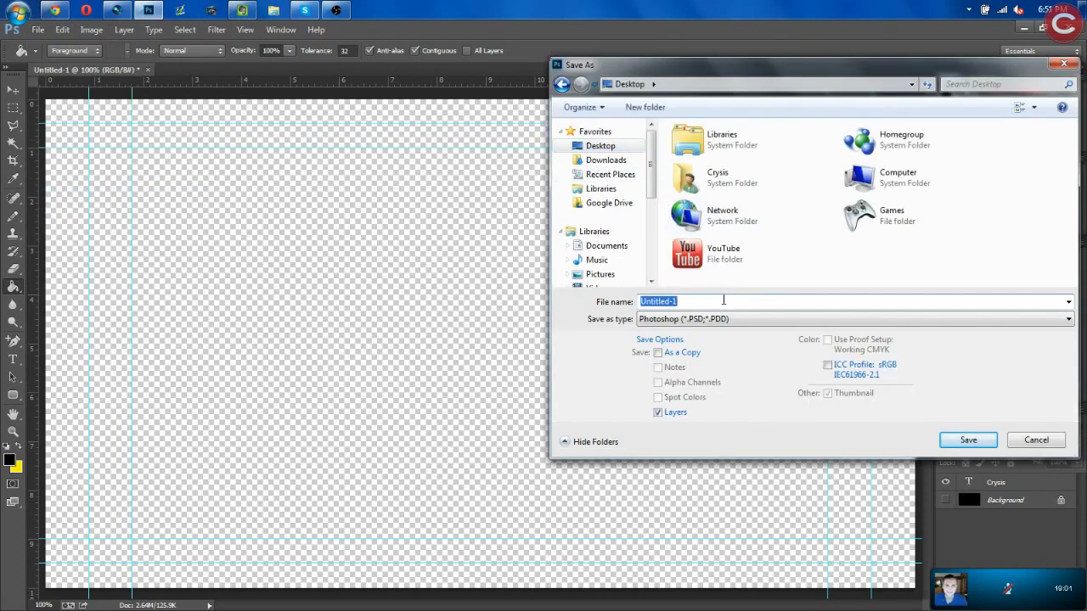
pyautogui.write('Watermark')
pyautogui.press('Return')
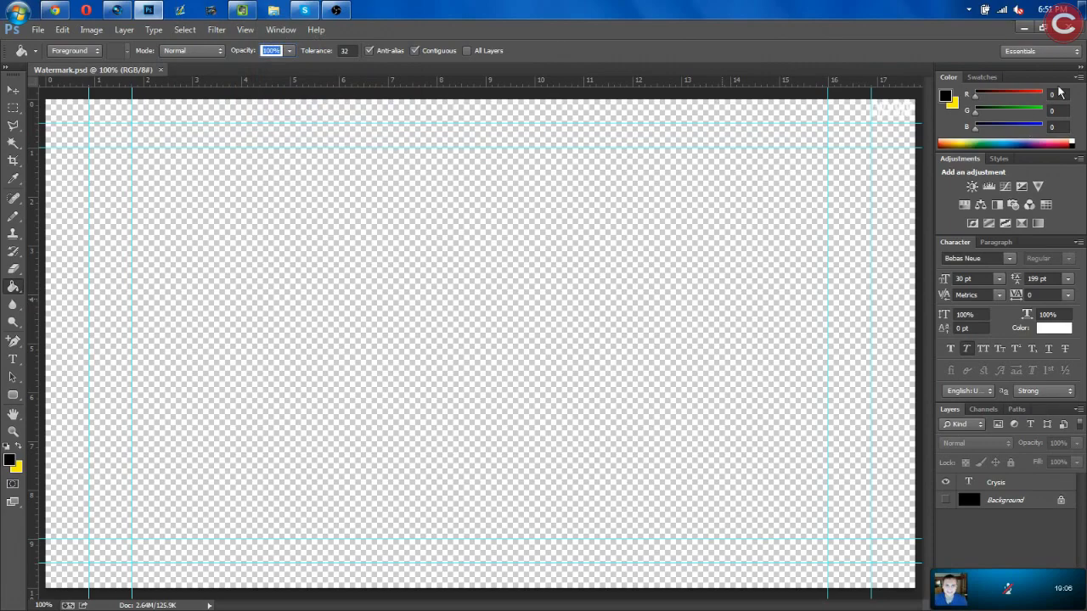
# Minimize Photoshop, switch to Vegas Pro and open the gameplay video project.
pyautogui.click(1024, 30)
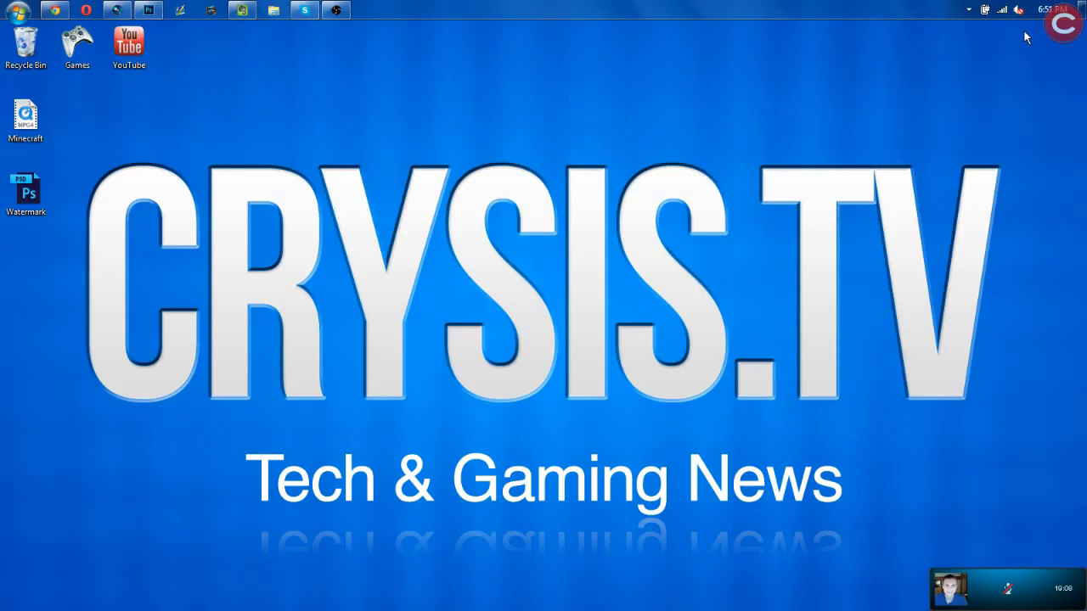
pyautogui.click(117, 10)
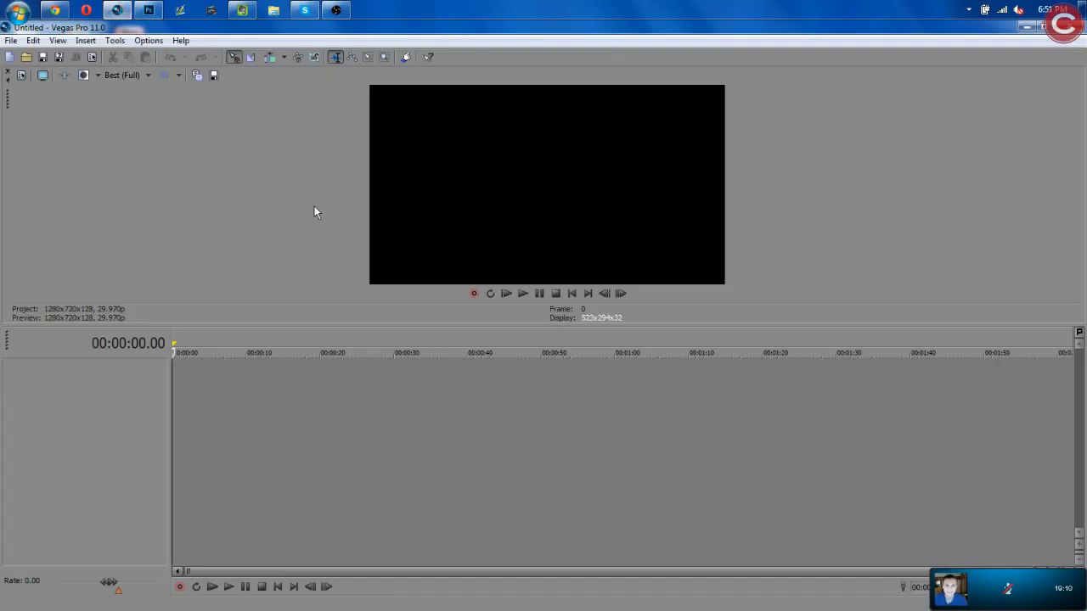
pyautogui.click(10, 41)
pyautogui.click(26, 66)
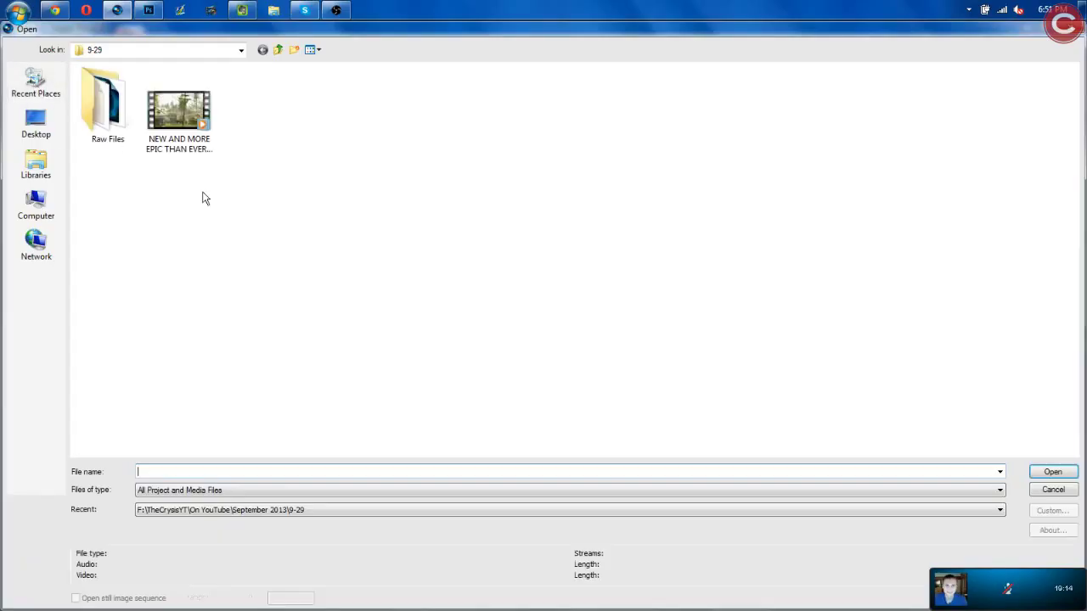
pyautogui.doubleClick(178, 112)
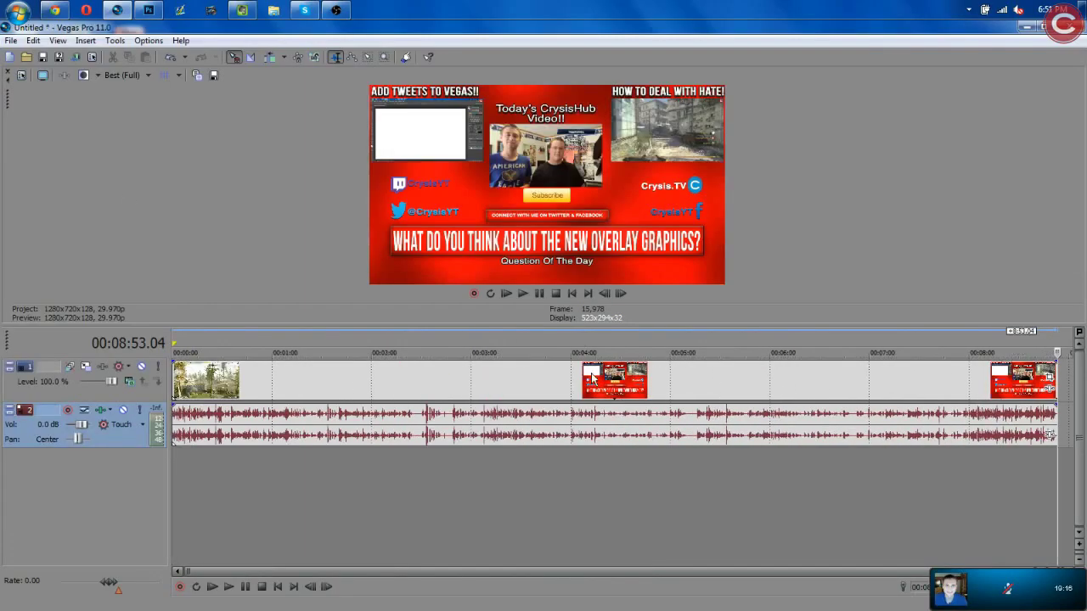
pyautogui.rightClick(699, 381)
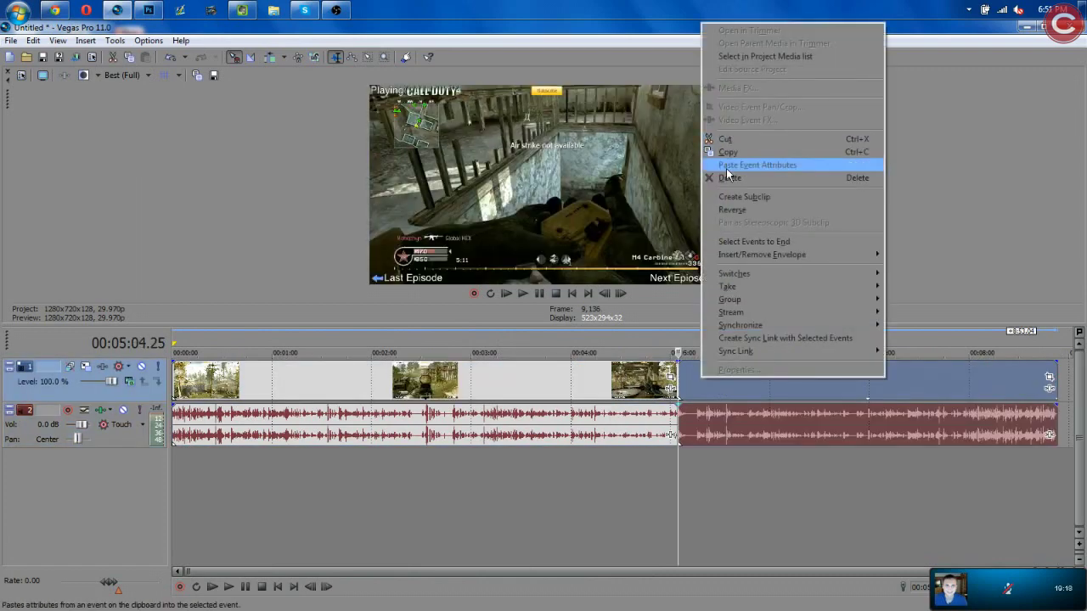
# Delete the events after 5:04, then undo to adjust the remaining events.
pyautogui.click(798, 177)
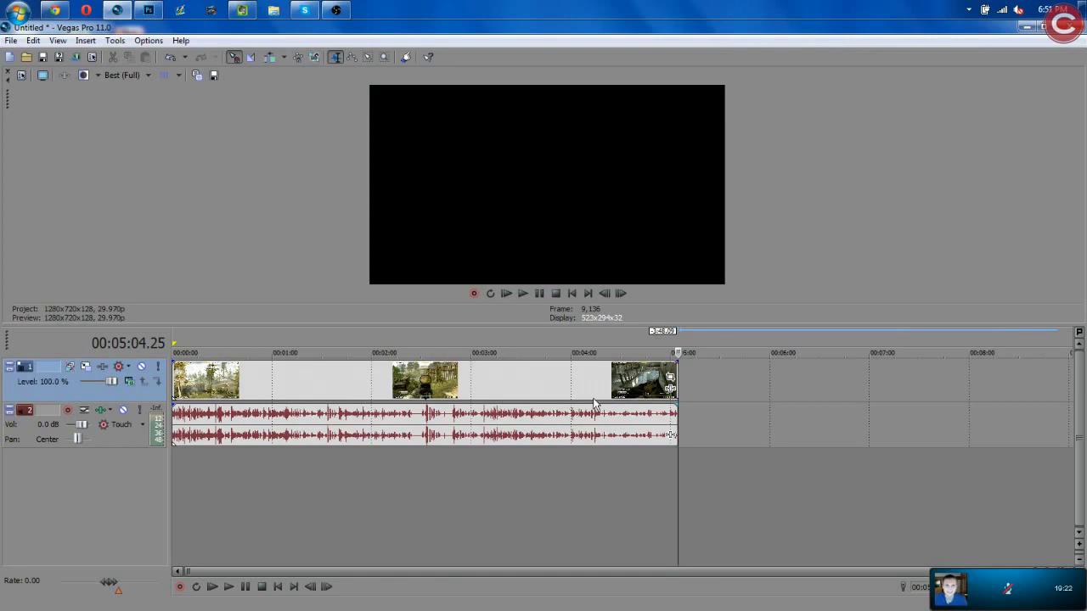
pyautogui.hotkey('ctrl', 'z')
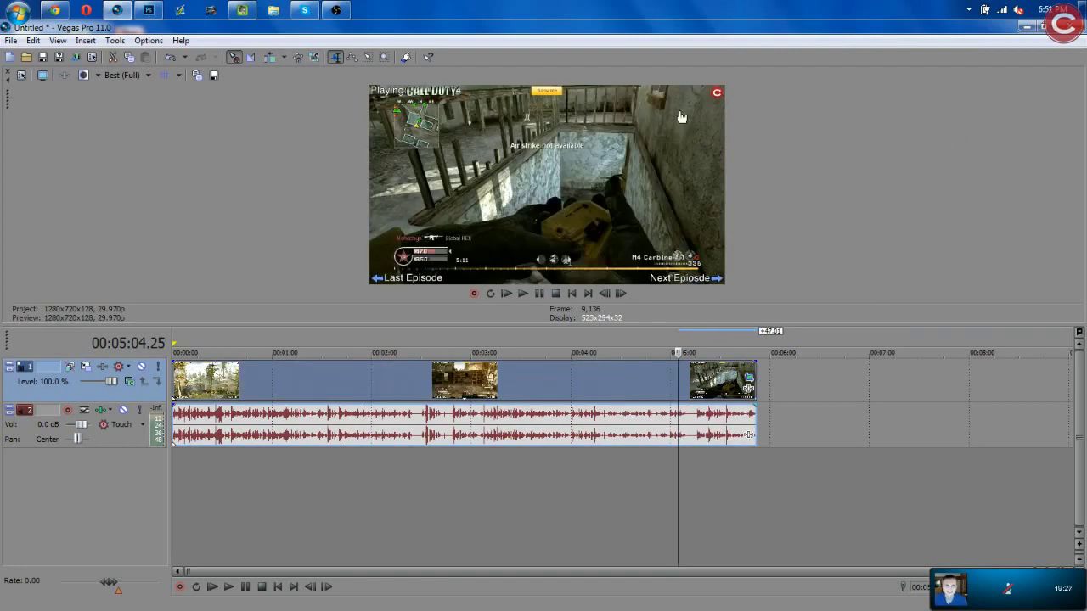
pyautogui.click(748, 376)
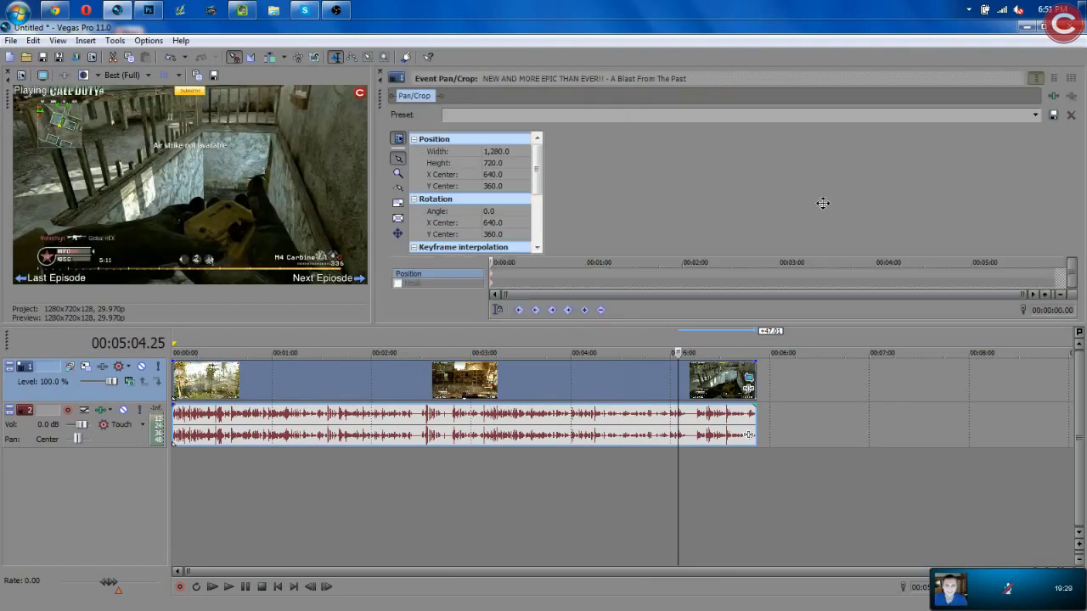
# Tighten the gameplay clip's Pan/Crop frame to a zoomed-in area of the picture.
pyautogui.moveTo(713, 248); pyautogui.dragTo(679, 274)
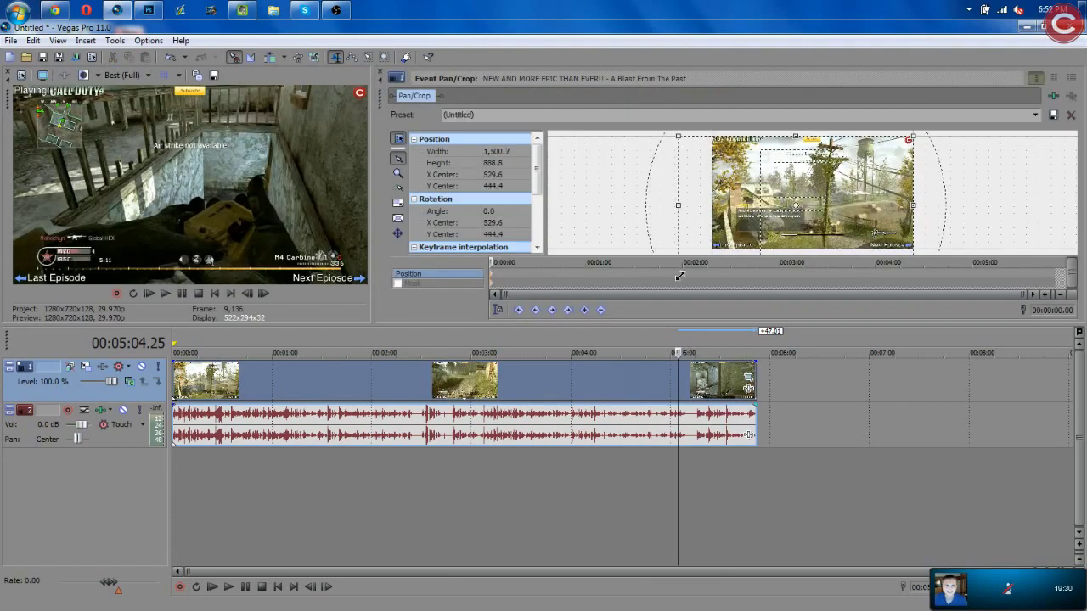
pyautogui.moveTo(672, 206); pyautogui.dragTo(765, 194)
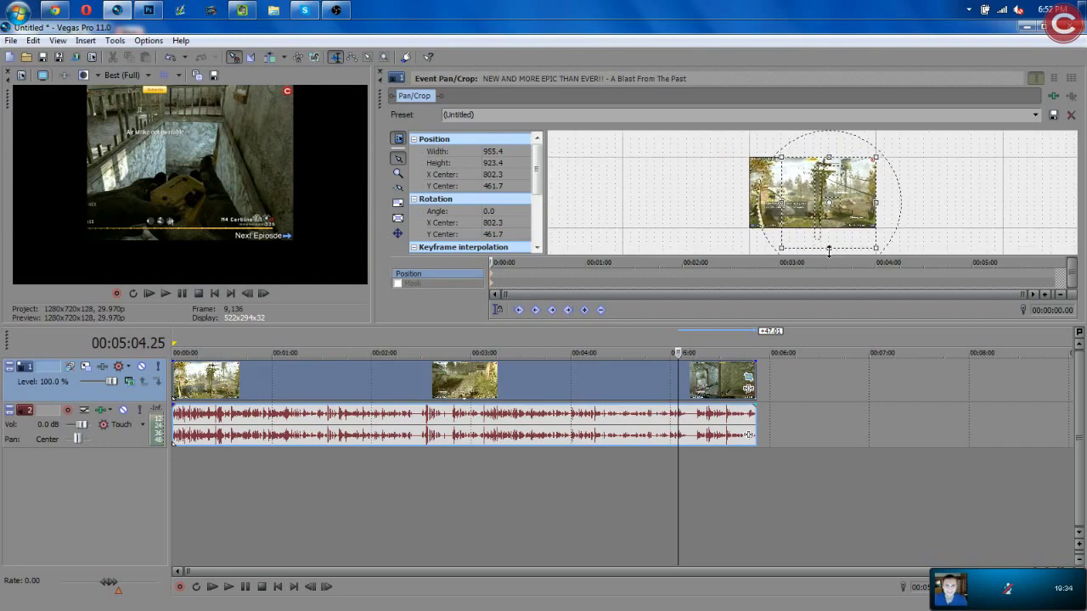
pyautogui.moveTo(816, 240); pyautogui.dragTo(825, 211)
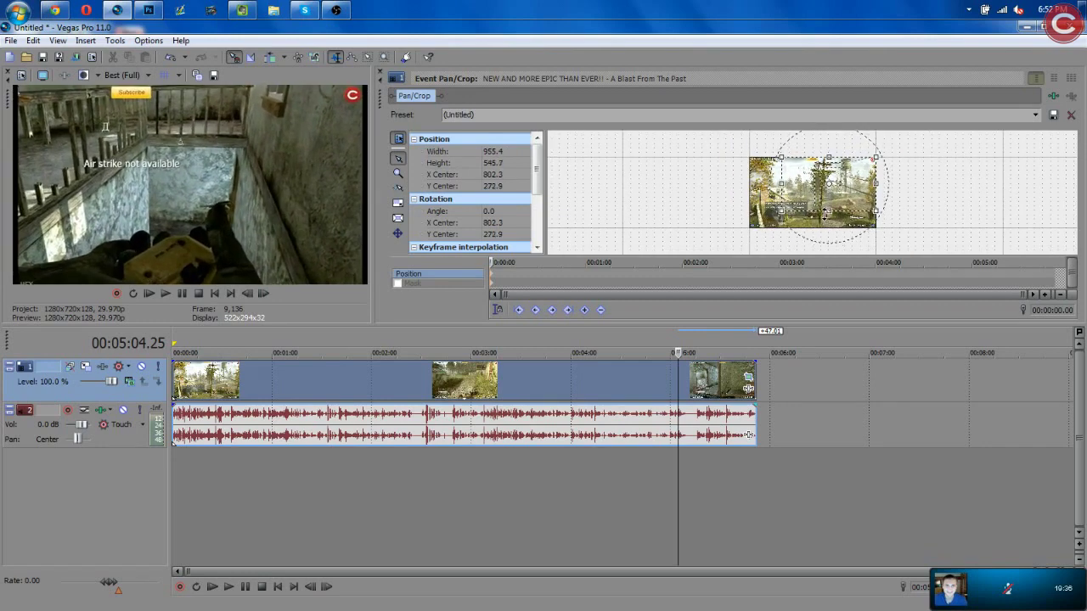
pyautogui.moveTo(817, 191); pyautogui.dragTo(807, 198)
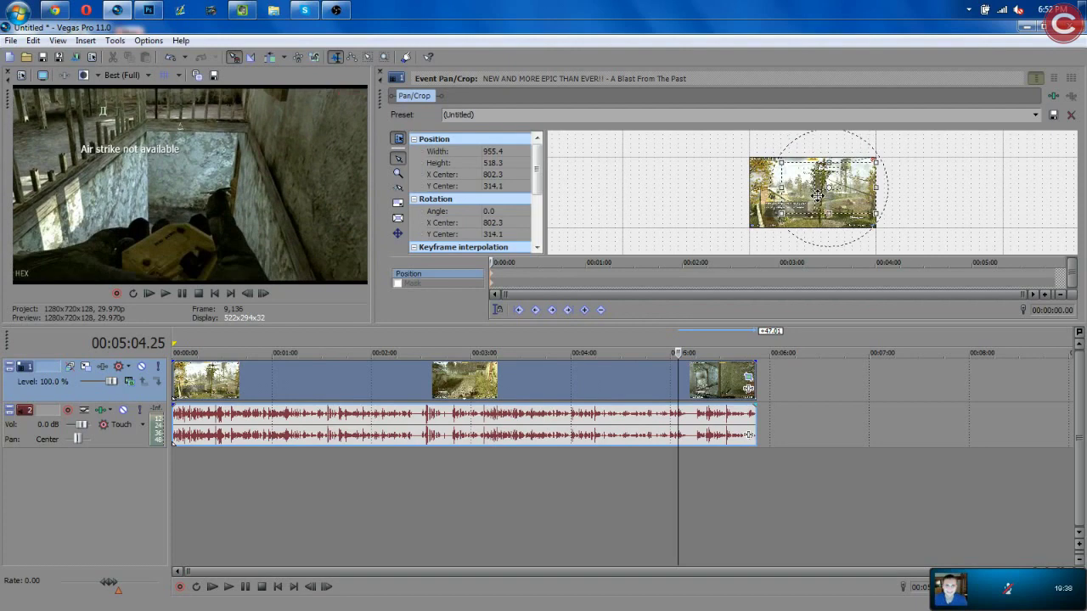
pyautogui.click(382, 77)
# Open the gameplay clip's Properties and close them without changes.
pyautogui.rightClick(566, 378)
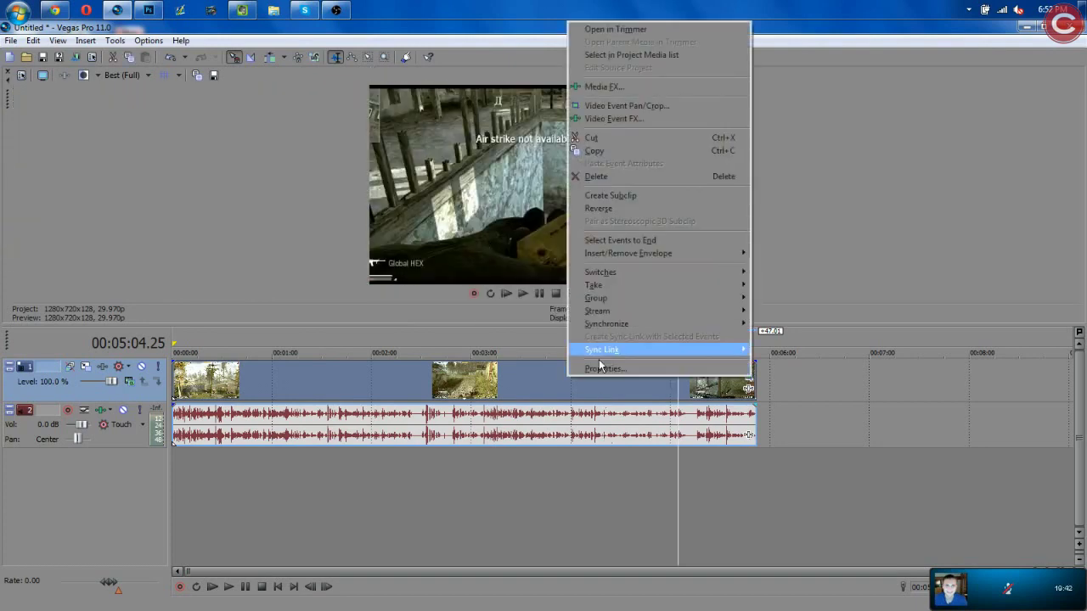
pyautogui.click(602, 369)
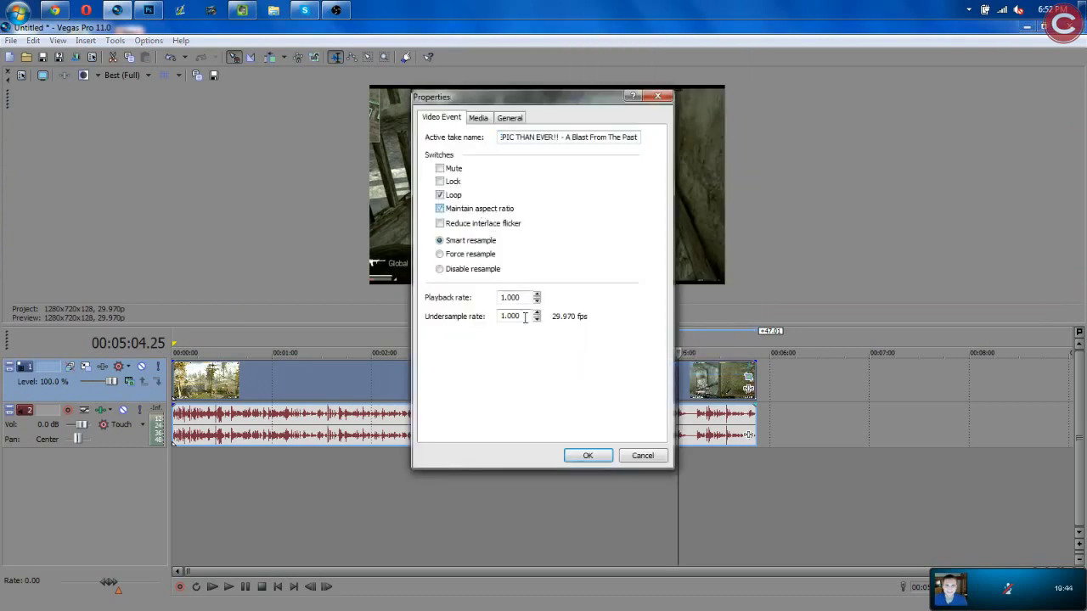
pyautogui.click(587, 455)
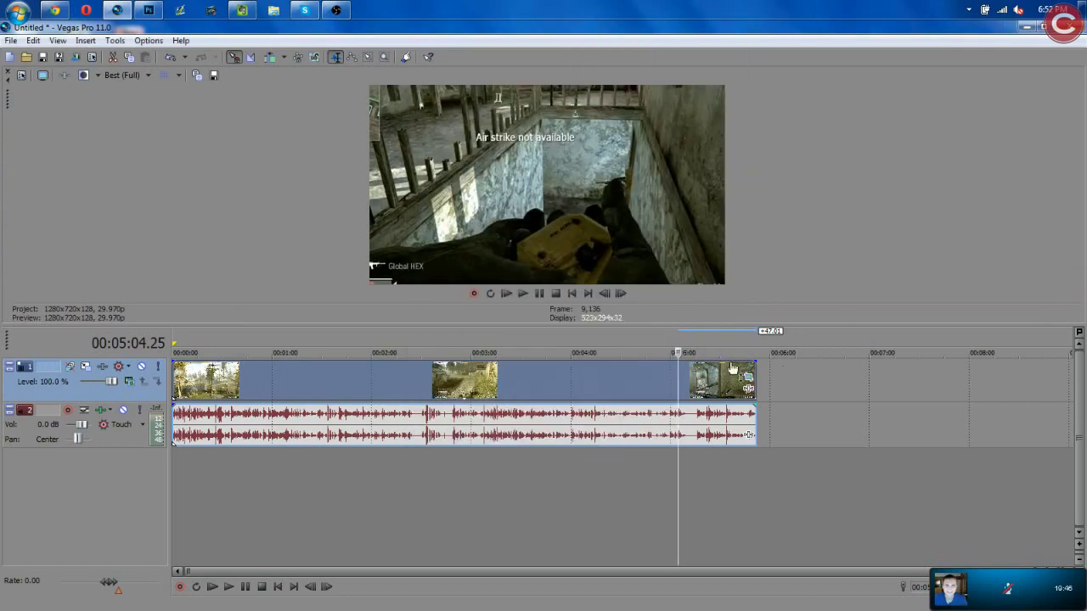
# Add a new empty video track on top and return the playhead to the start.
pyautogui.click(85, 40)
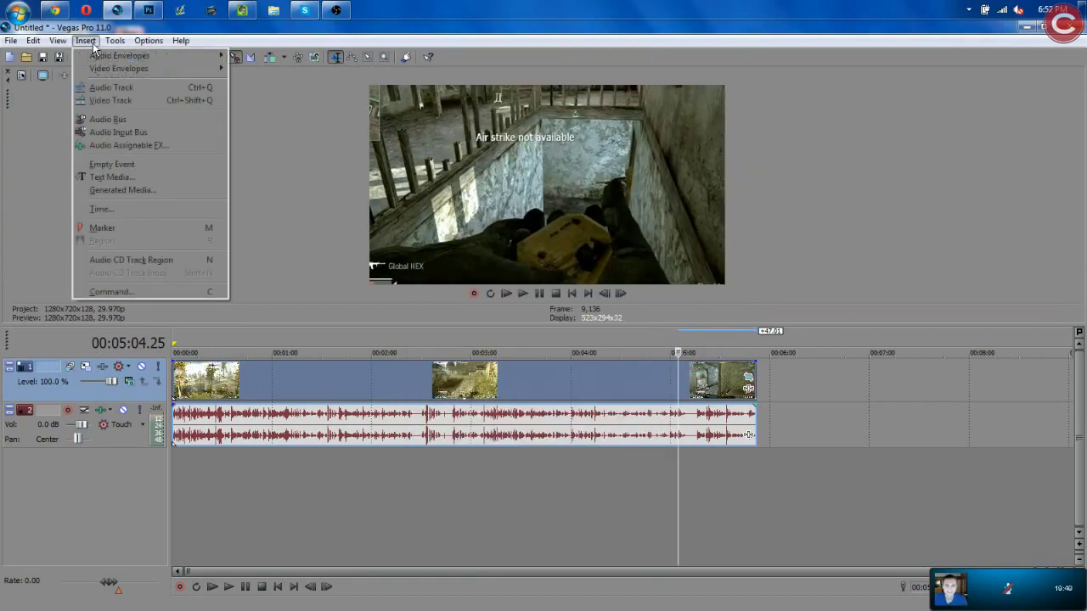
pyautogui.click(119, 96)
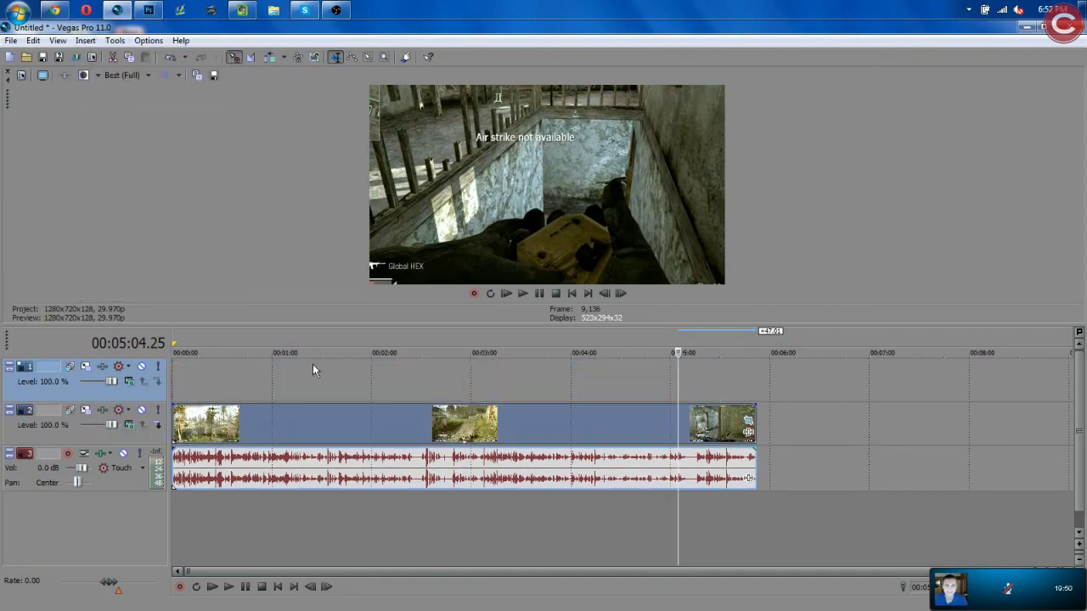
pyautogui.click(278, 587)
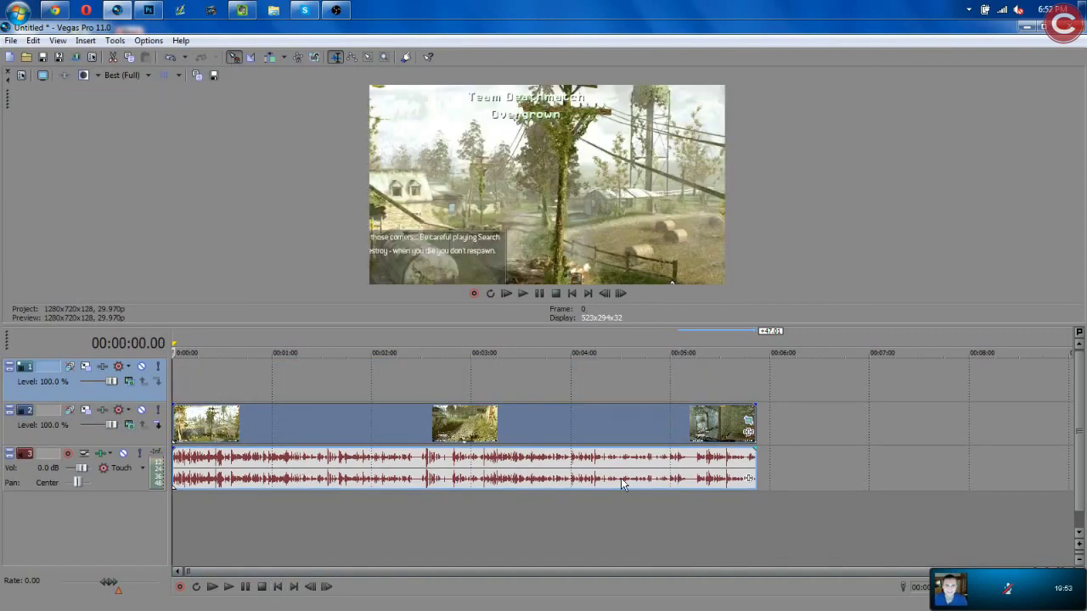
# Import Watermark.psd from the Desktop and stretch it across the whole gameplay clip.
pyautogui.click(11, 40)
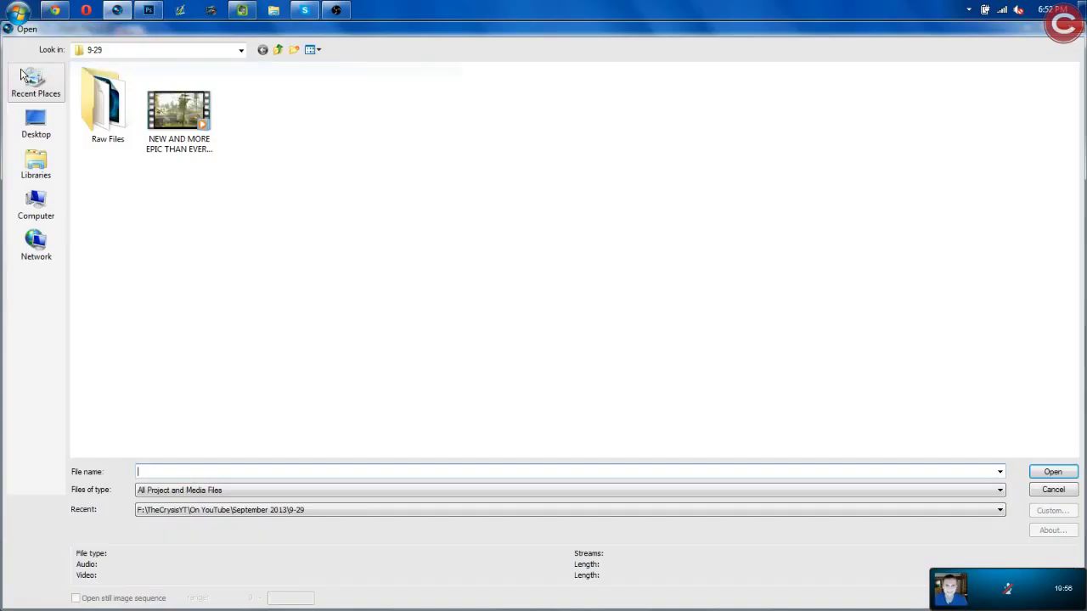
pyautogui.click(35, 123)
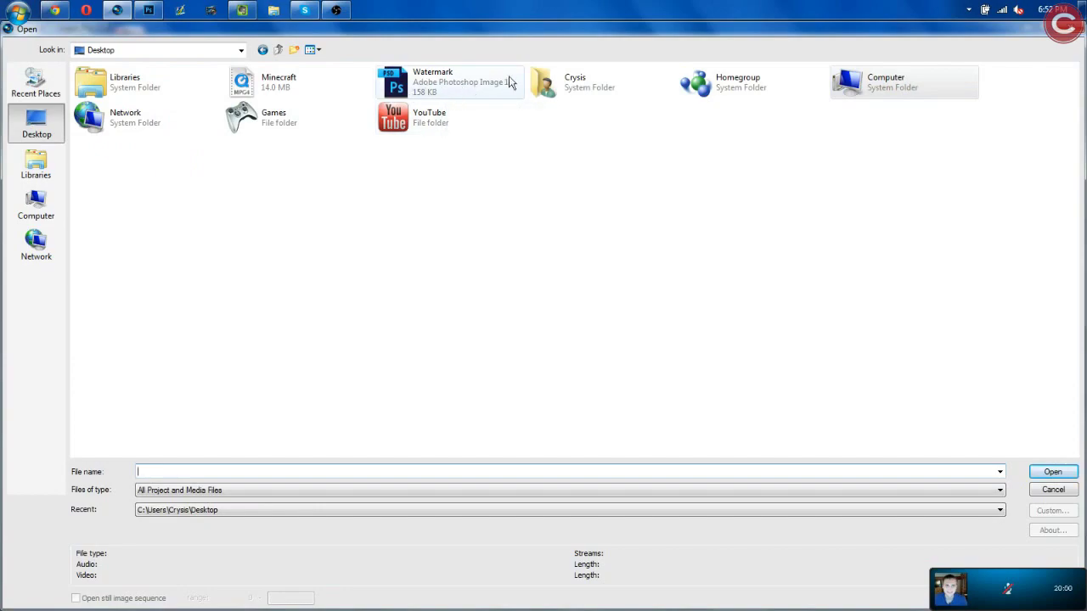
pyautogui.doubleClick(431, 91)
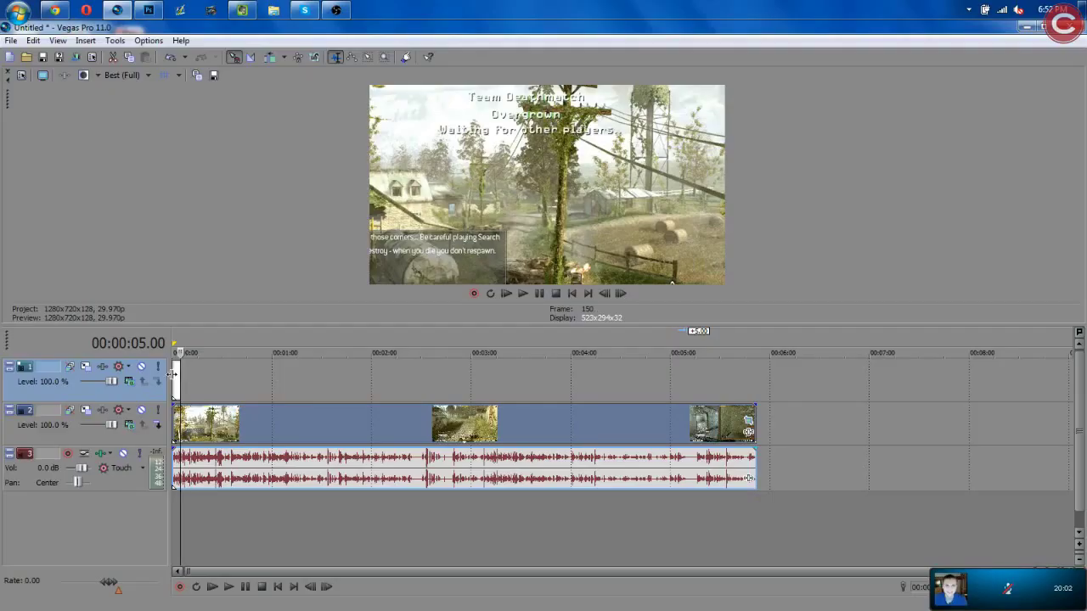
pyautogui.moveTo(179, 377); pyautogui.dragTo(754, 360)
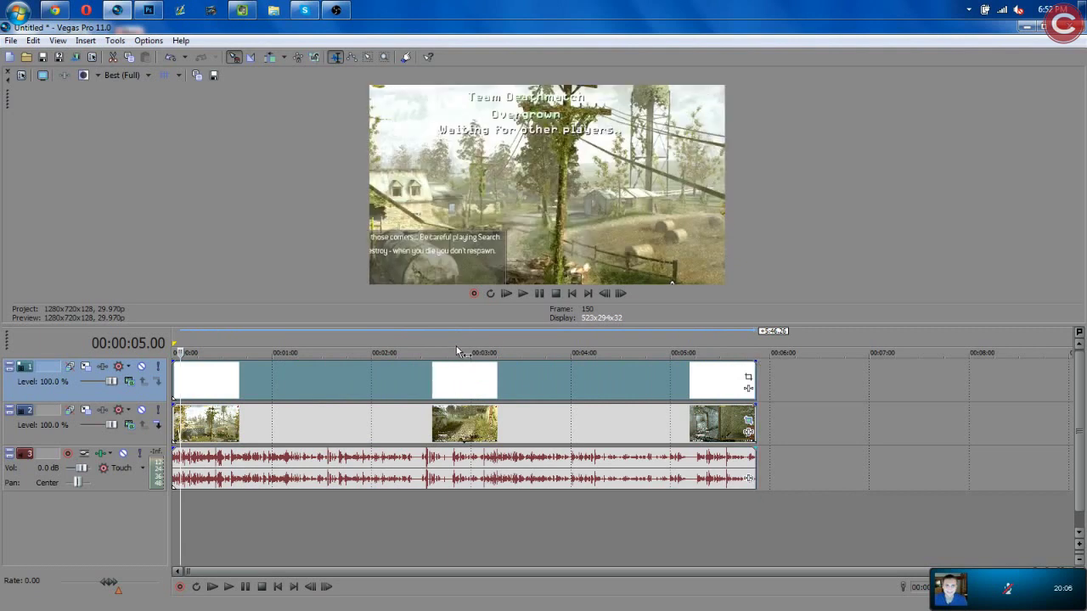
pyautogui.click(456, 352)
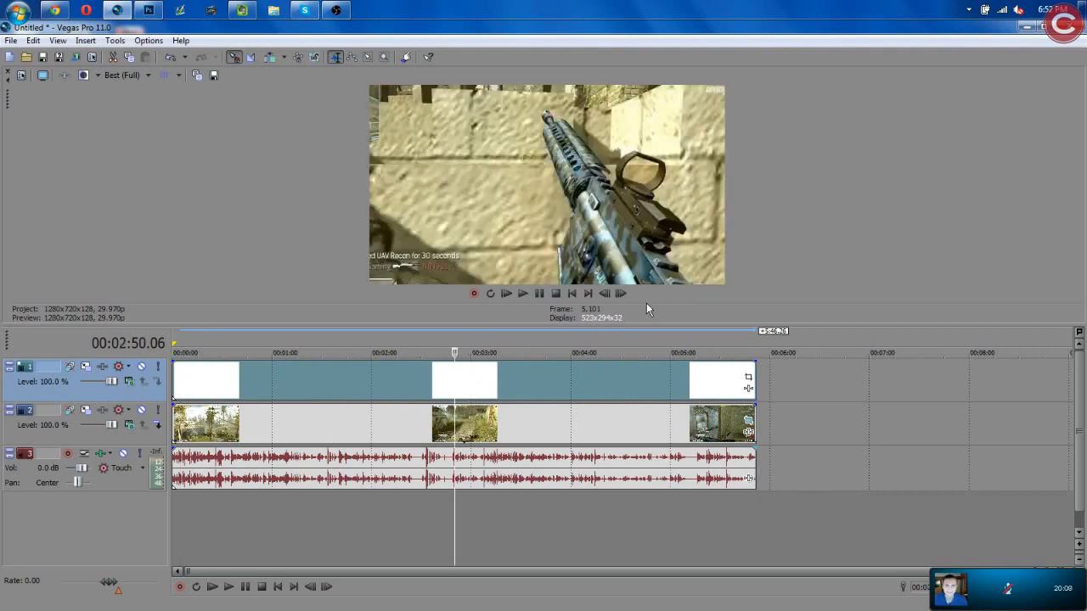
# Check the overlay at 3:49, 2:51, 5:22 and 5:33, then enlarge the preview.
pyautogui.click(552, 348)
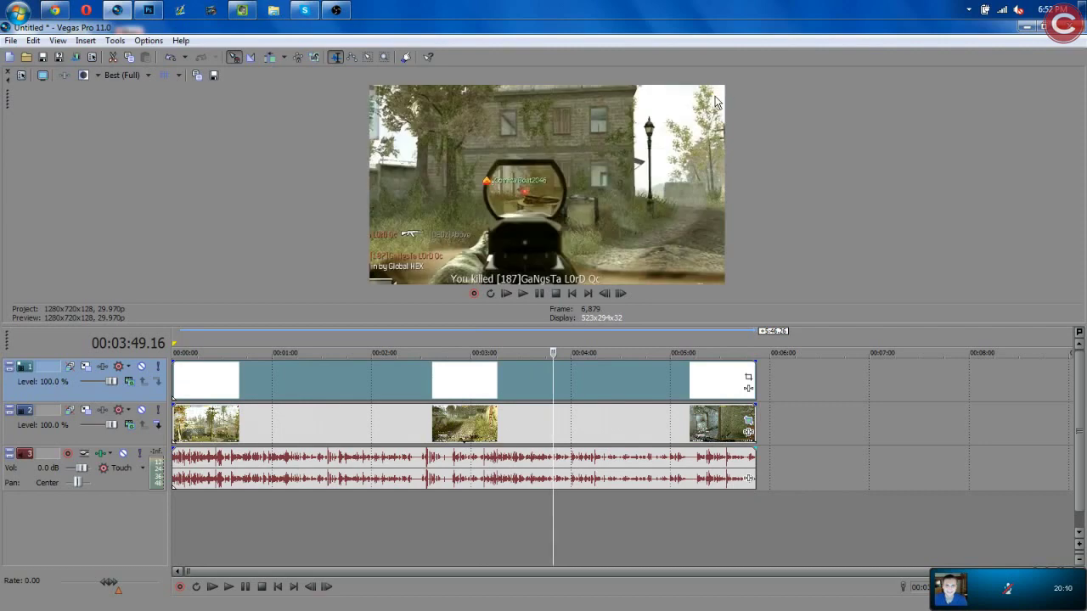
pyautogui.click(456, 341)
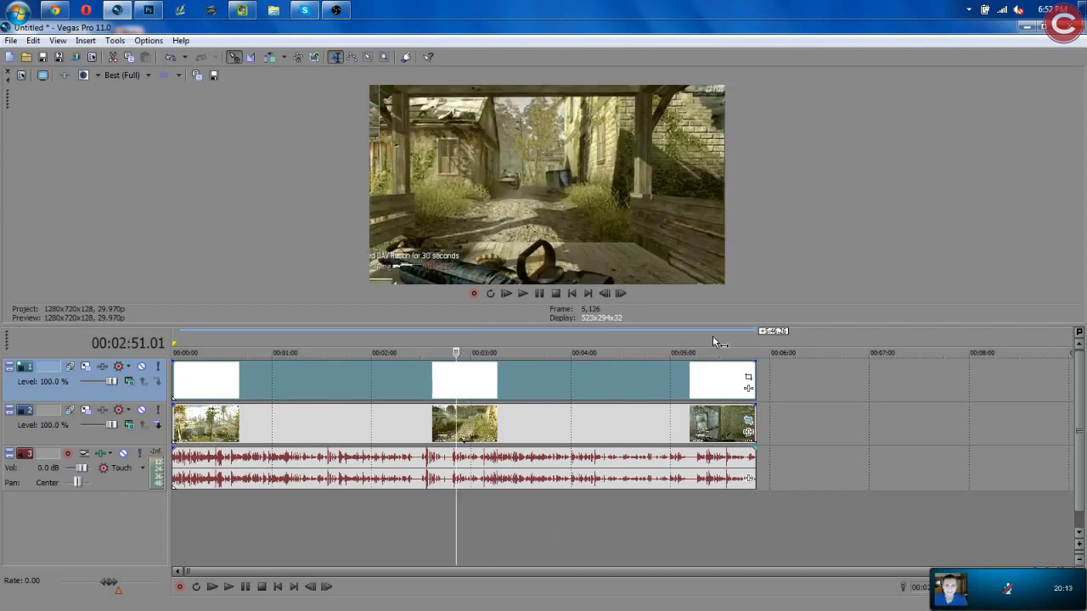
pyautogui.click(707, 336)
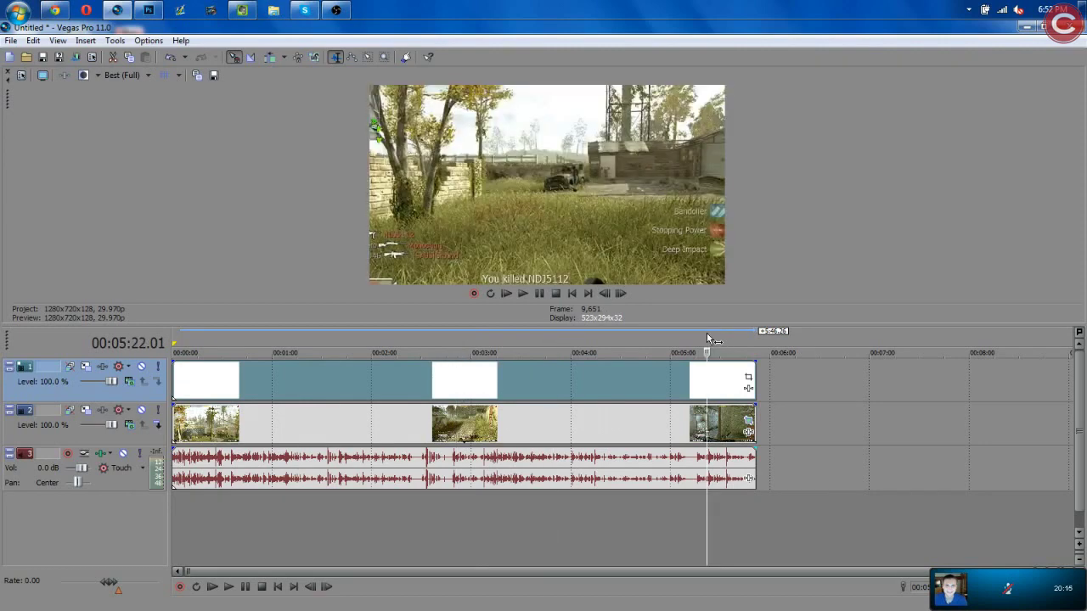
pyautogui.click(726, 336)
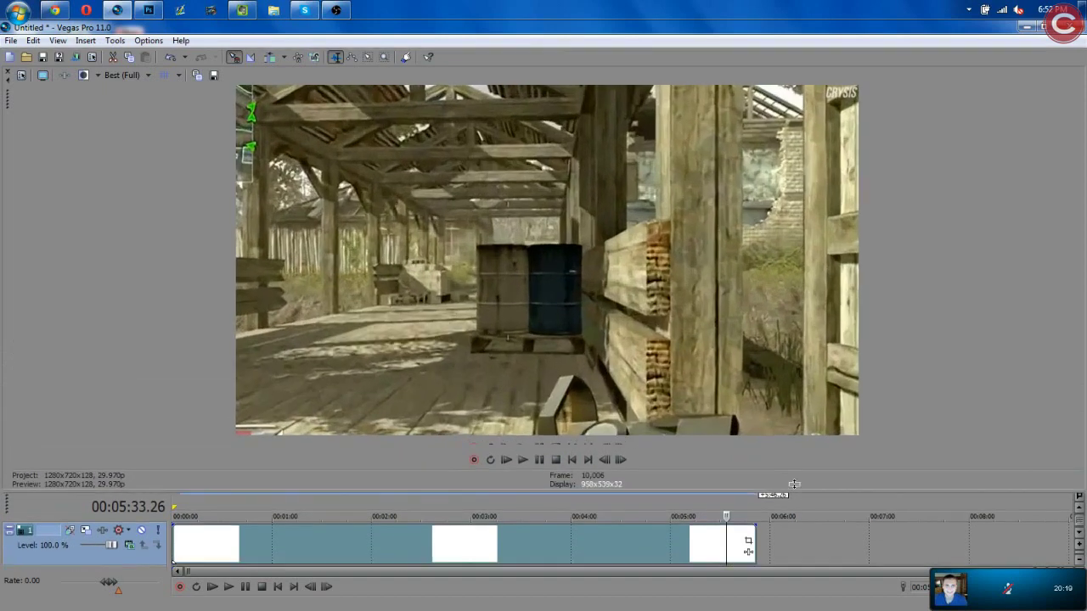
pyautogui.moveTo(767, 326); pyautogui.dragTo(815, 574)
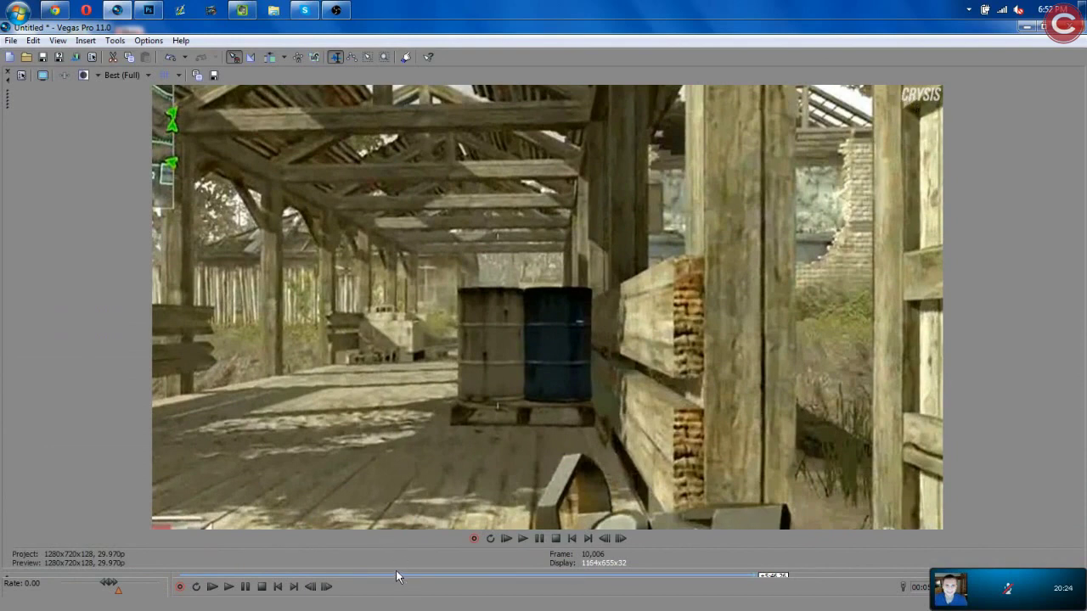
# Expand the full timeline, then restore the large video preview.
pyautogui.moveTo(396, 577); pyautogui.dragTo(435, 74)
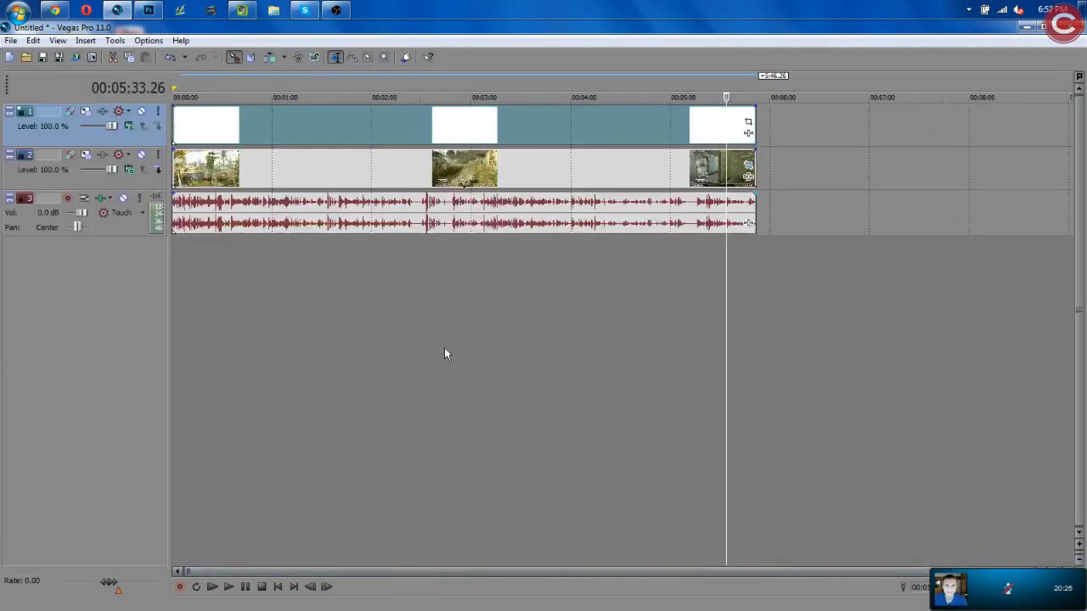
pyautogui.doubleClick(435, 73)
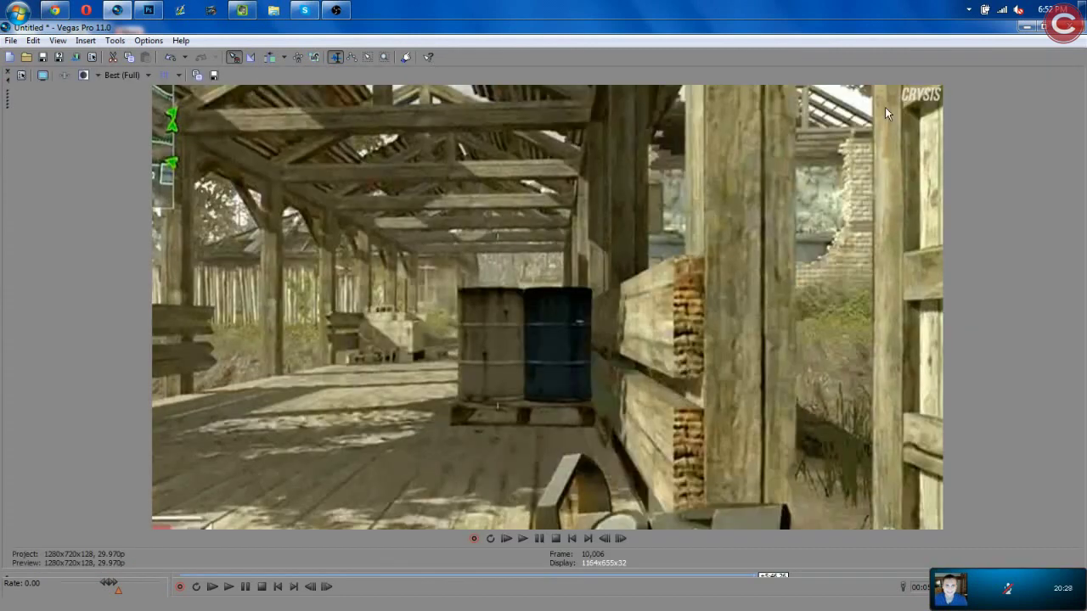